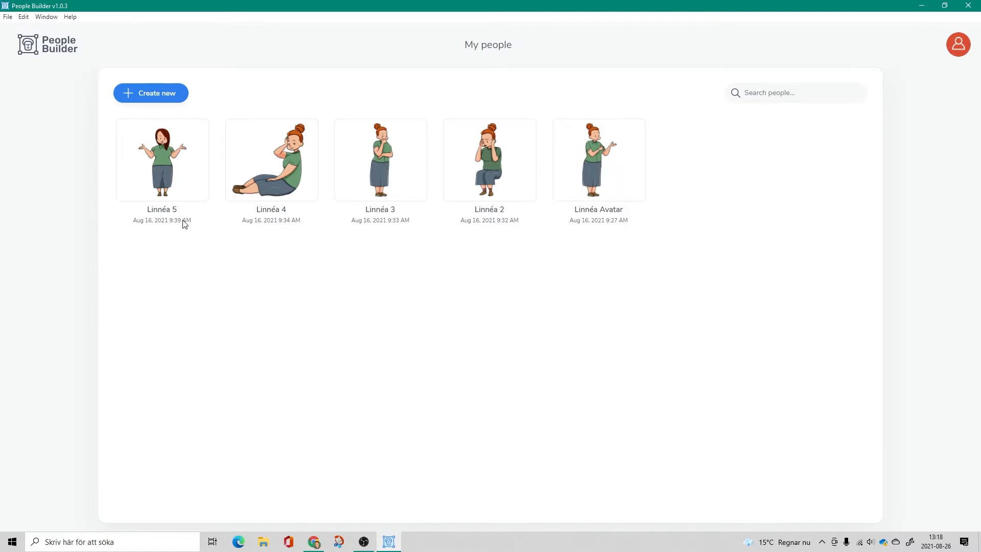
- Create a new person titled "Anna" using the female preset Elderly Woman Sitting And Thinking
click(156, 94)
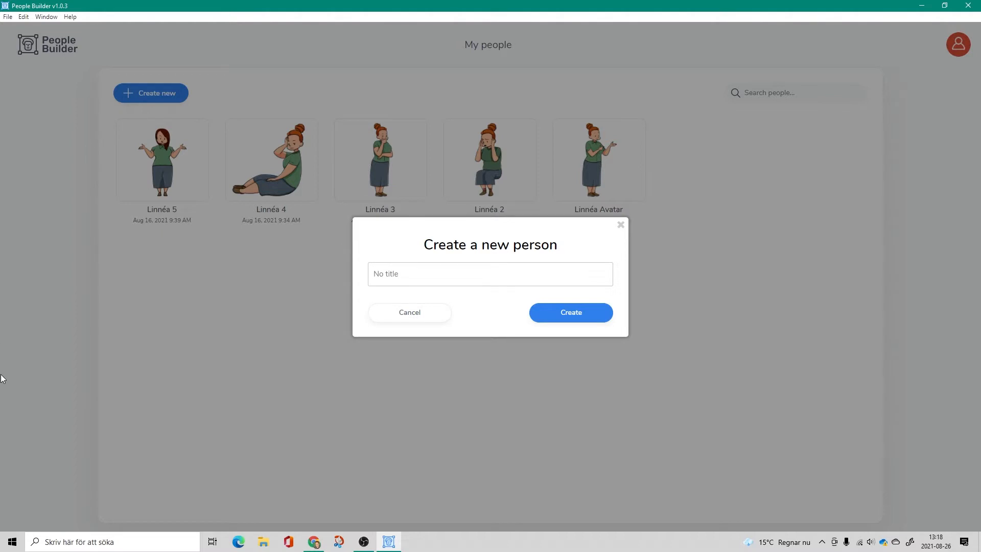
text(Anna)
click(565, 315)
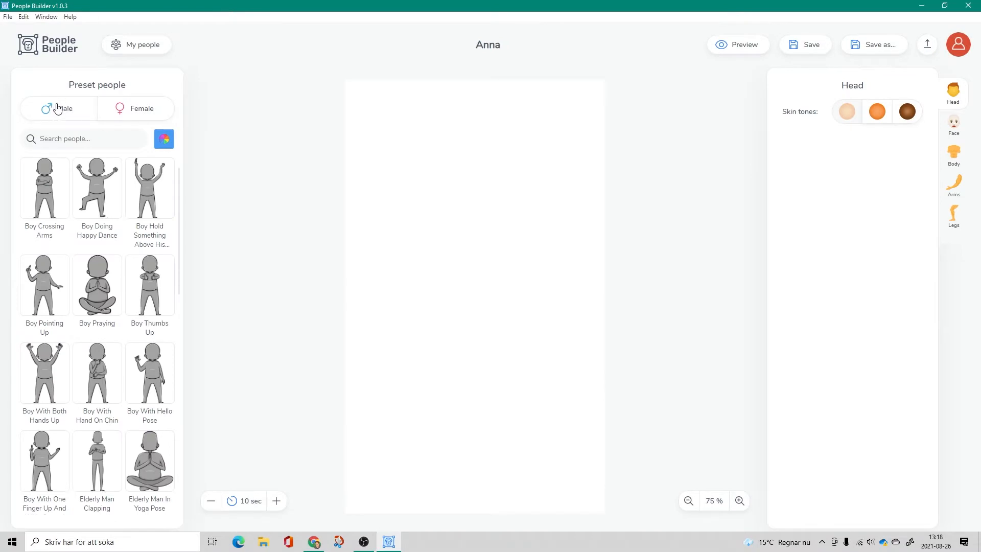
click(137, 110)
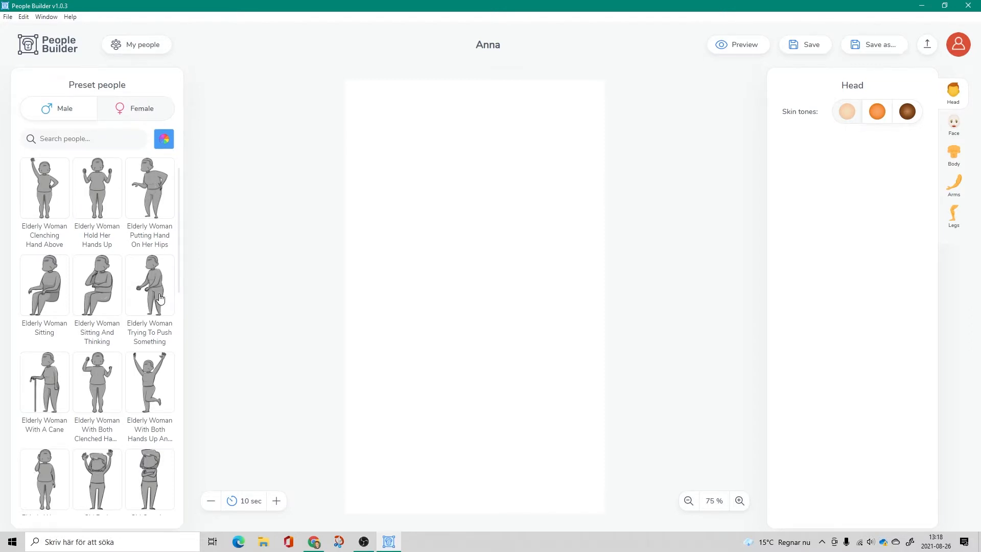
click(89, 296)
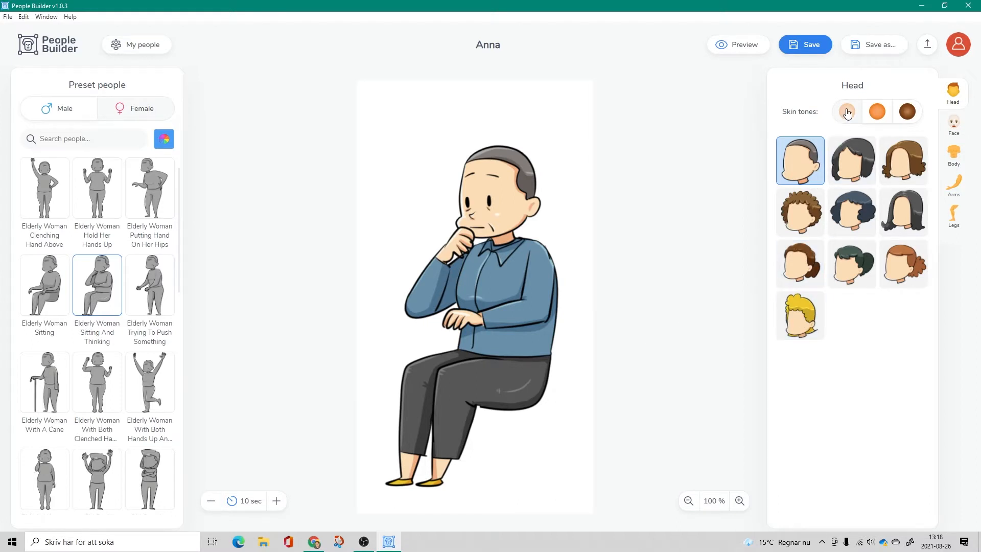
- Try the medium skin tone on the character and set the darkest tone instead, accepting that customizations are discarded
click(877, 111)
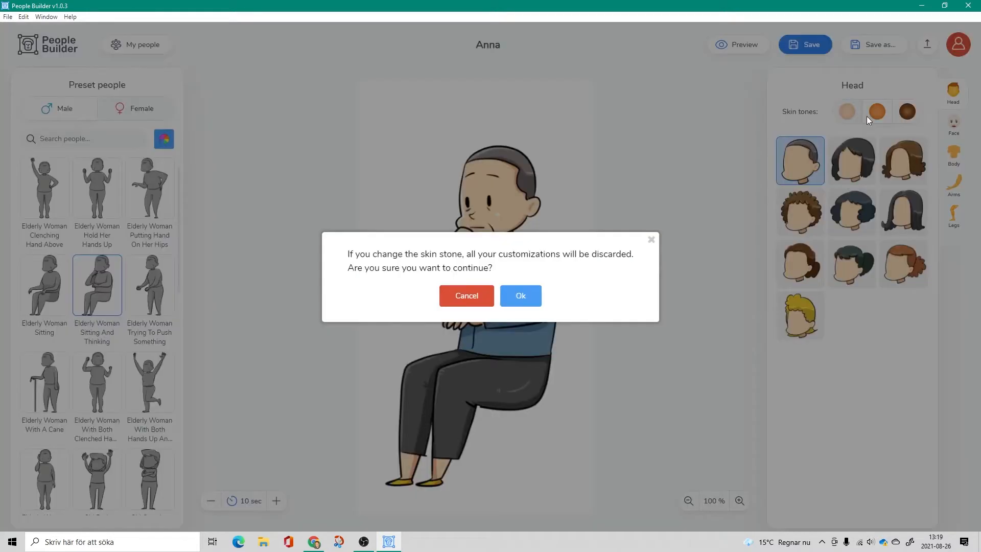
click(525, 298)
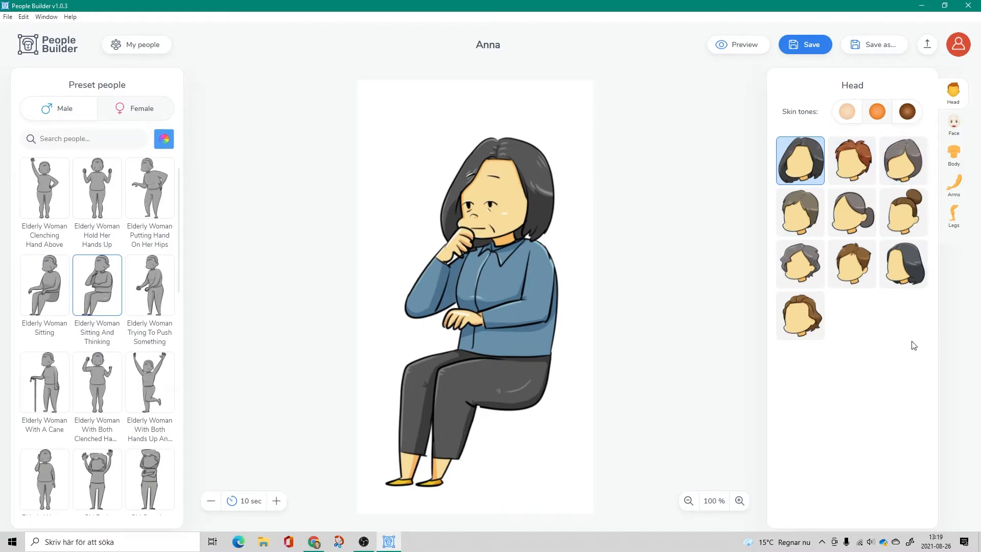
click(909, 113)
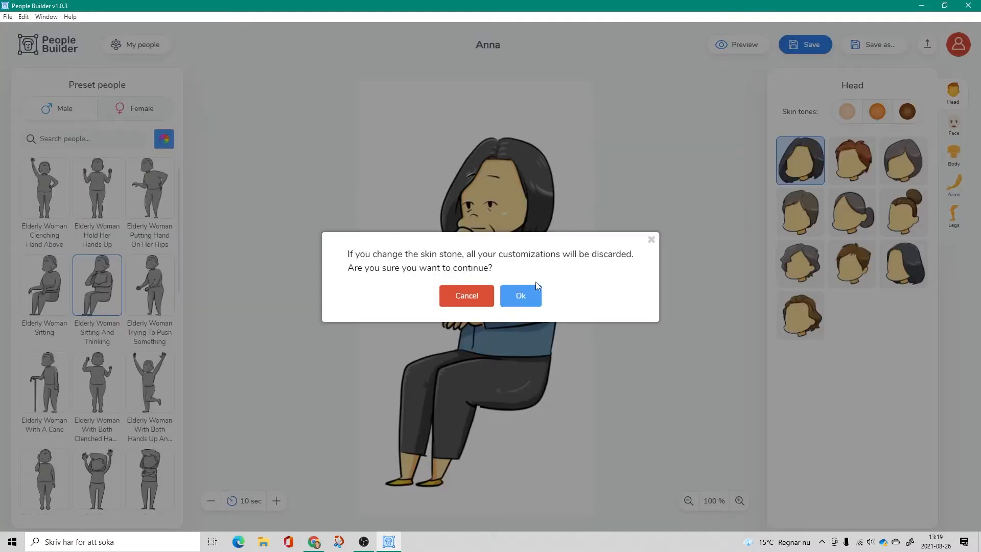
click(519, 296)
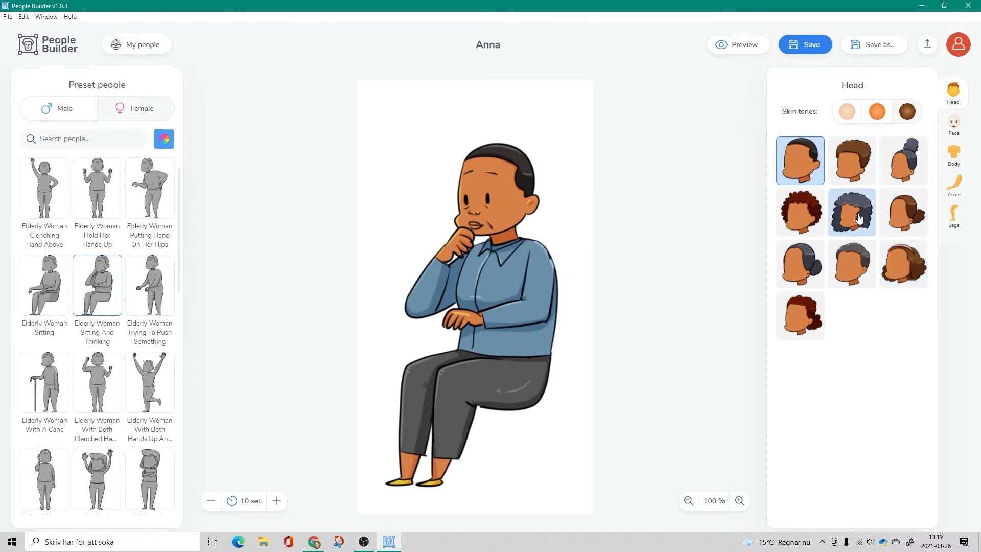
- Give the seated woman short grey hair and a smiling face with closed eyes
click(857, 258)
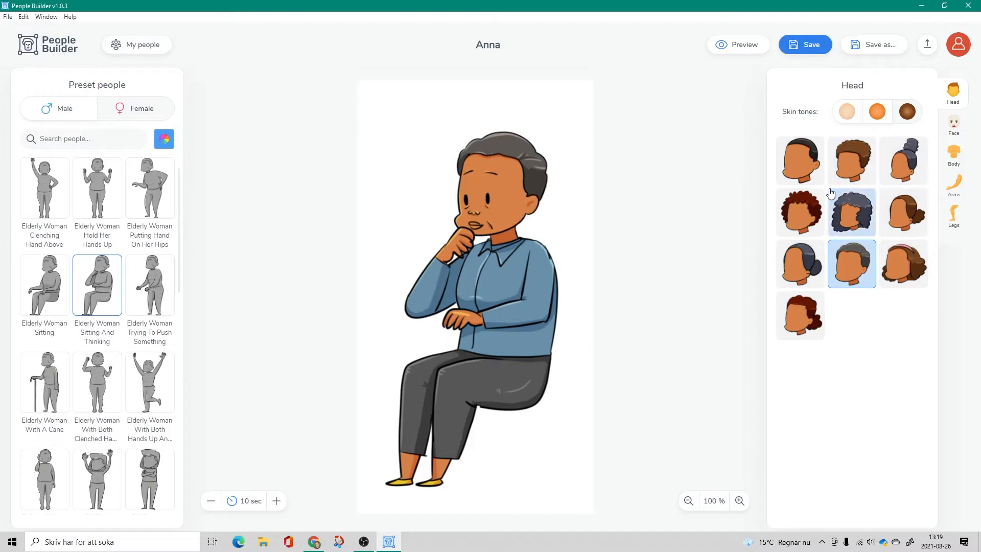
click(958, 126)
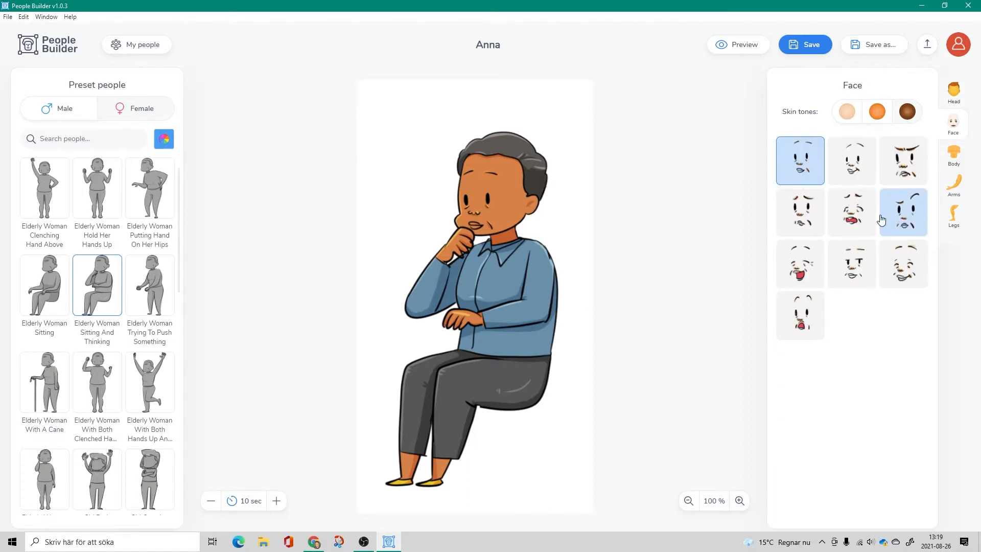
click(907, 266)
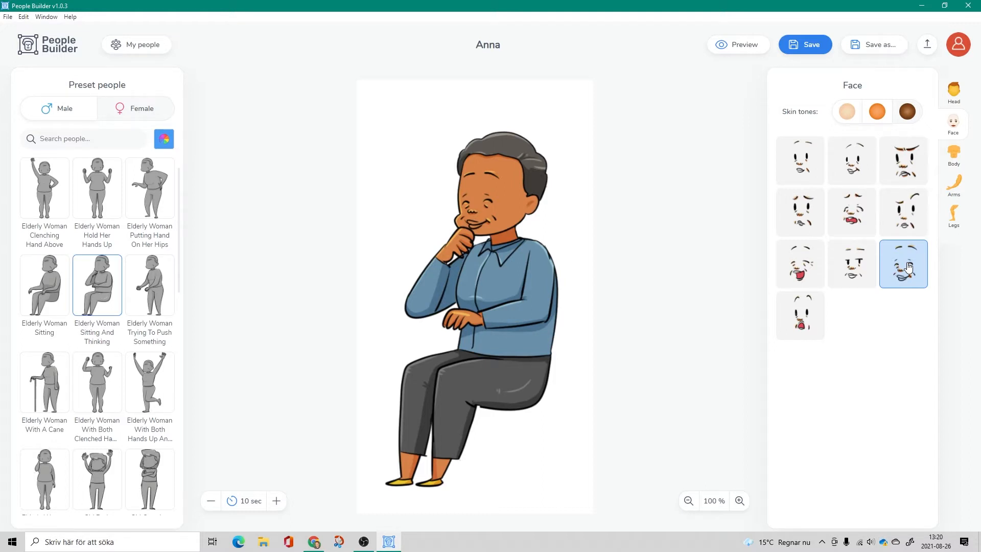
- Dress the character in the open green jacket over an orange top, with matching long green sleeves on the arms
click(953, 159)
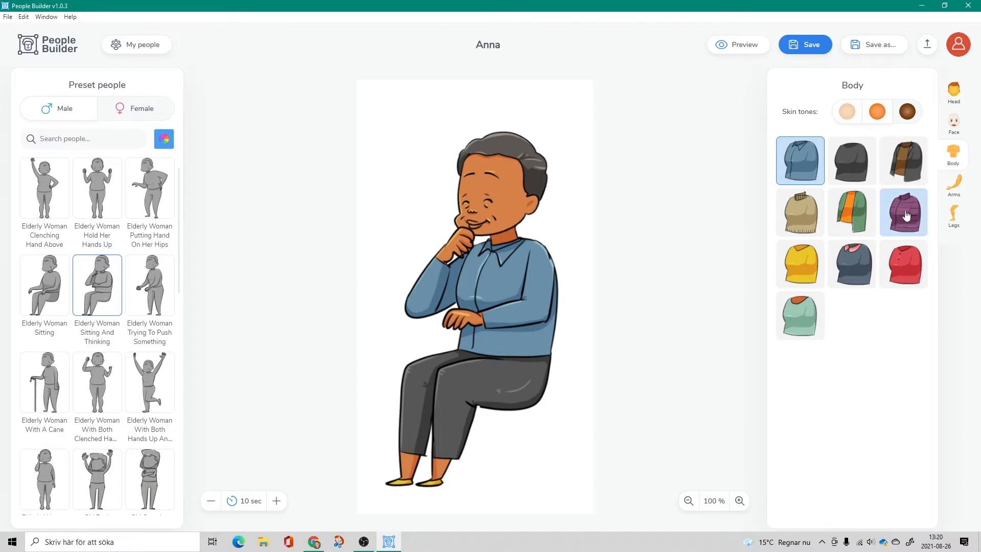
click(854, 209)
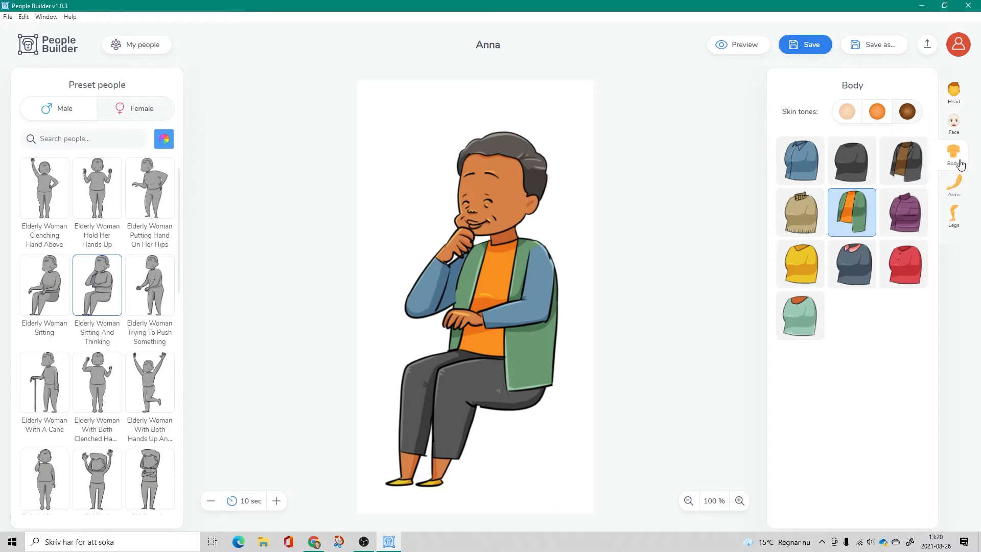
click(953, 183)
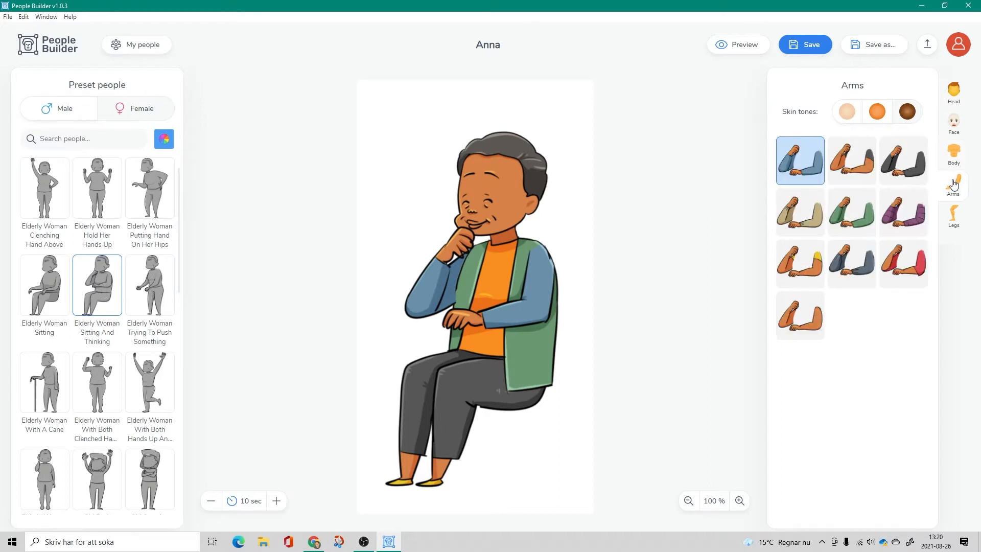
click(858, 223)
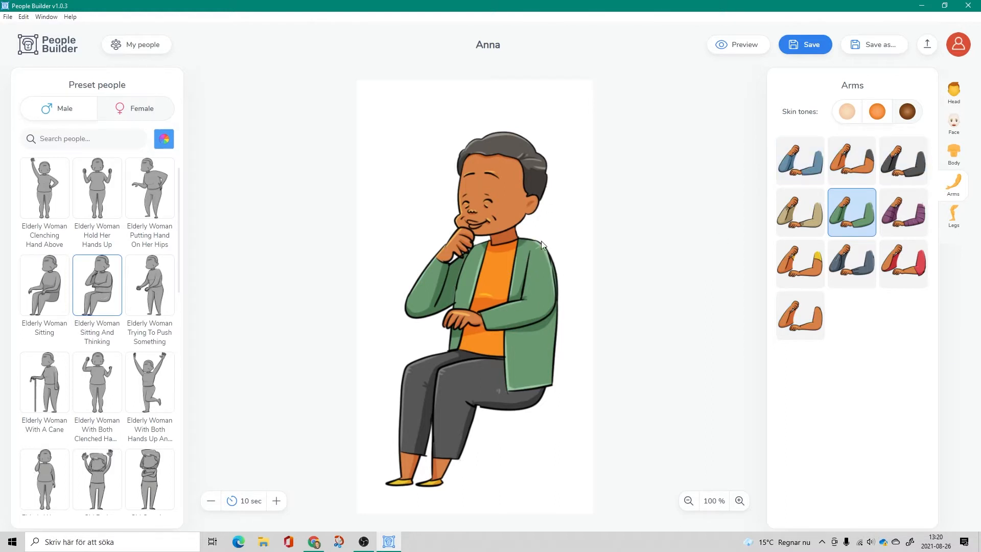
- Try bare arms and dark blue-grey sleeves on the character, and return to the green sleeves
click(808, 324)
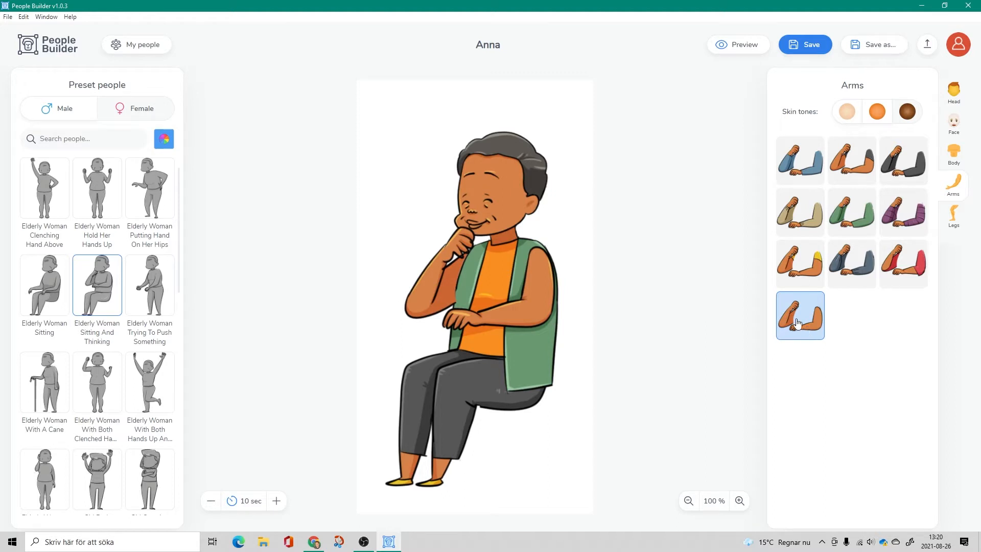
click(876, 275)
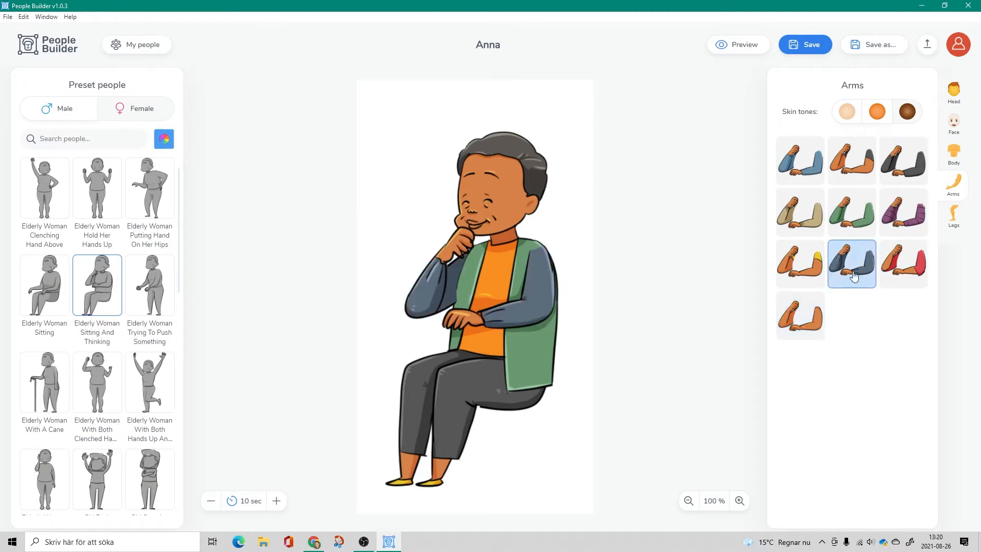
click(843, 209)
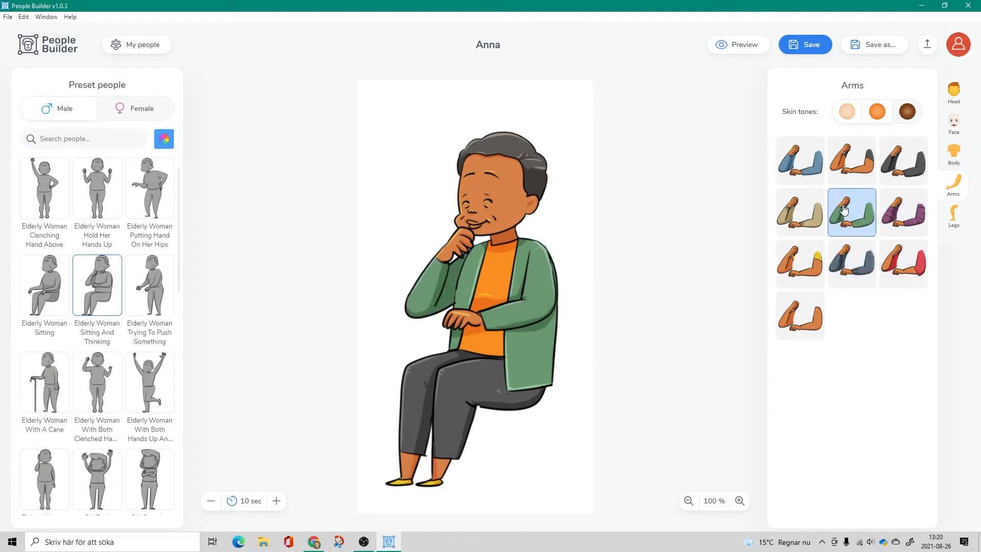
- Try the purple trousers and the blue-grey skirt, and settle on the green trousers with a yellow stripe and yellow shoes
click(953, 218)
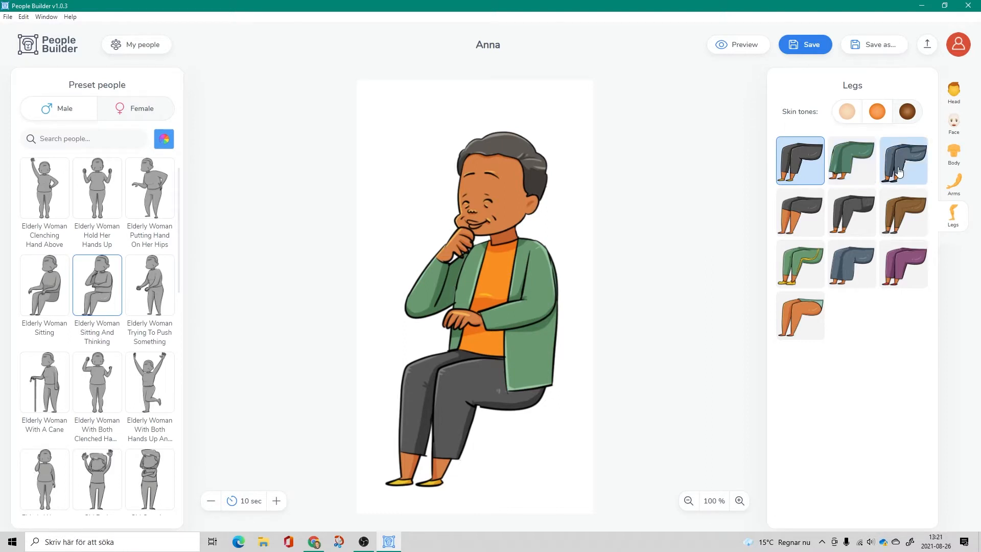
click(901, 262)
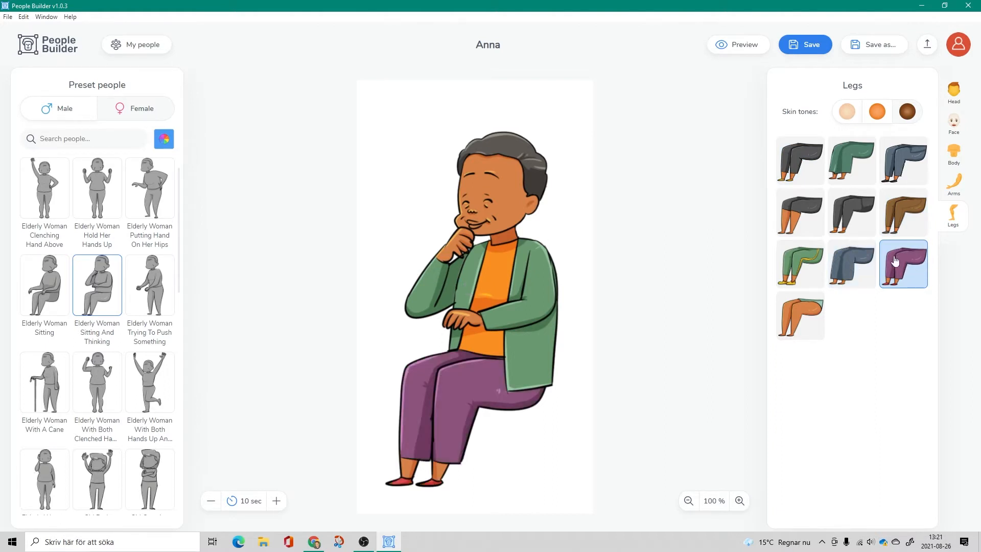
click(850, 261)
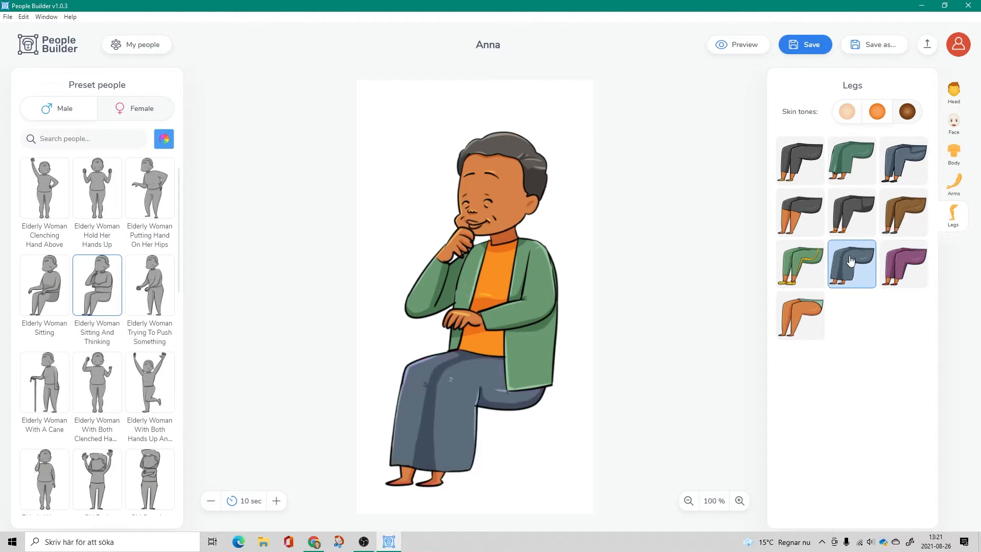
click(800, 266)
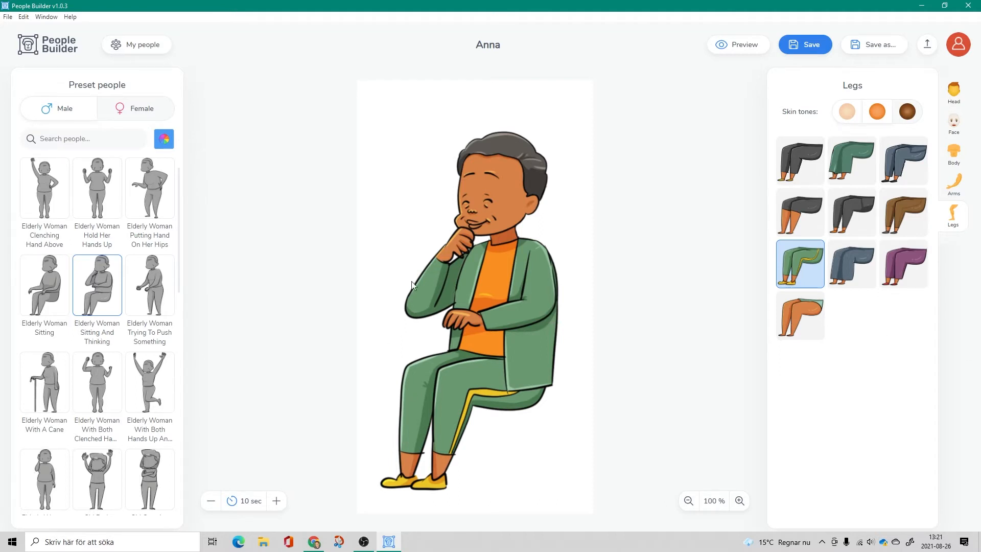
- Preview the finished seated character, close the preview and save the character
click(741, 45)
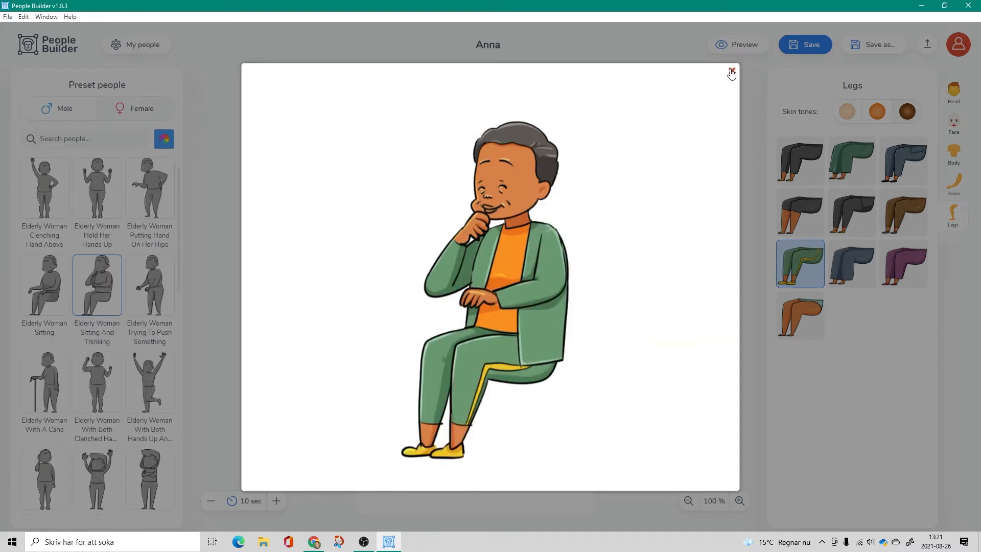
click(731, 72)
click(803, 46)
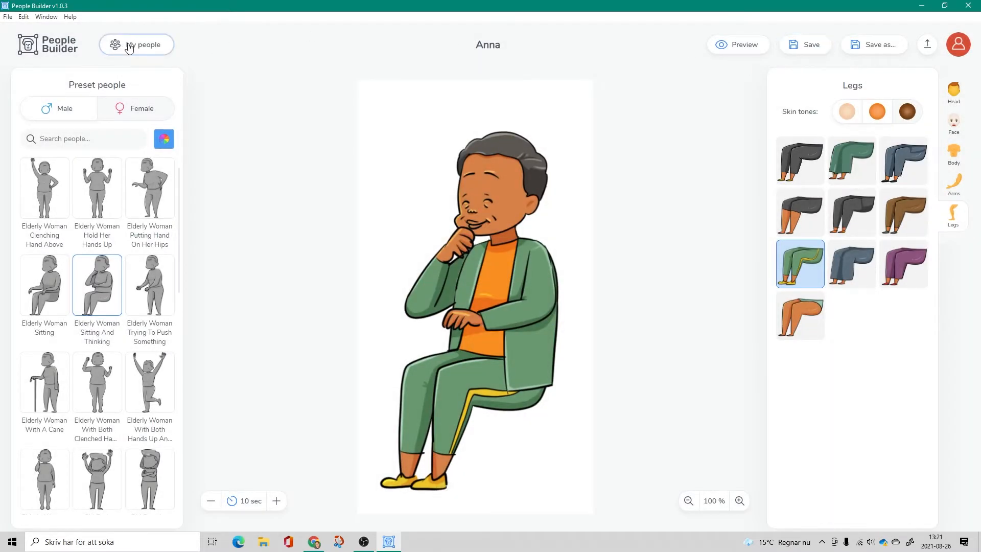
- Save a copy of the character under the title "Anna 2"
click(861, 46)
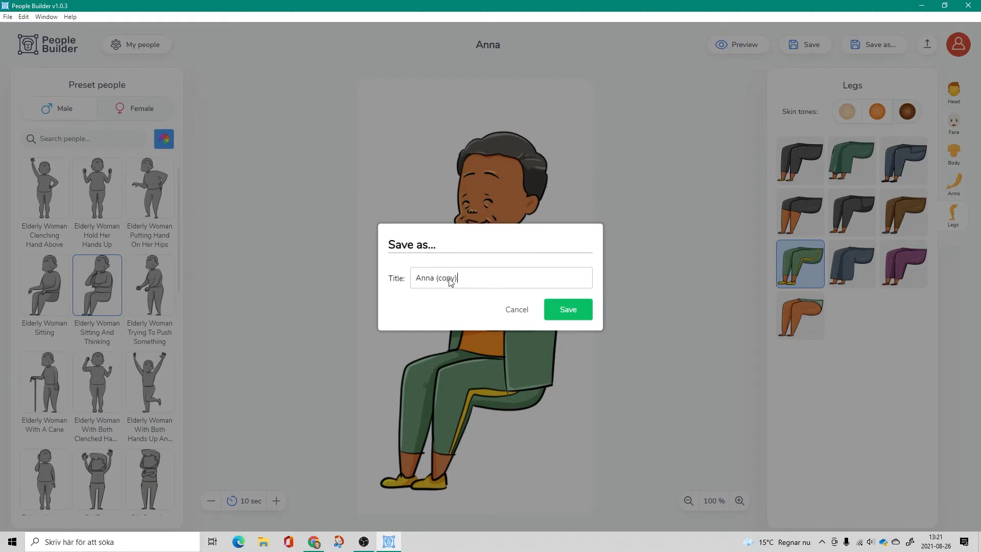
drag(437, 281, 466, 285)
text(2)
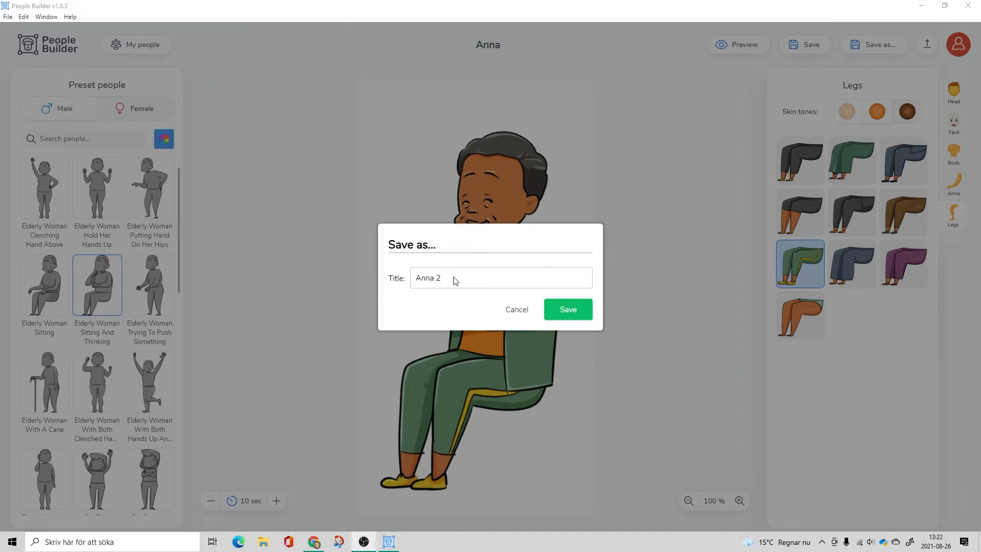
click(579, 316)
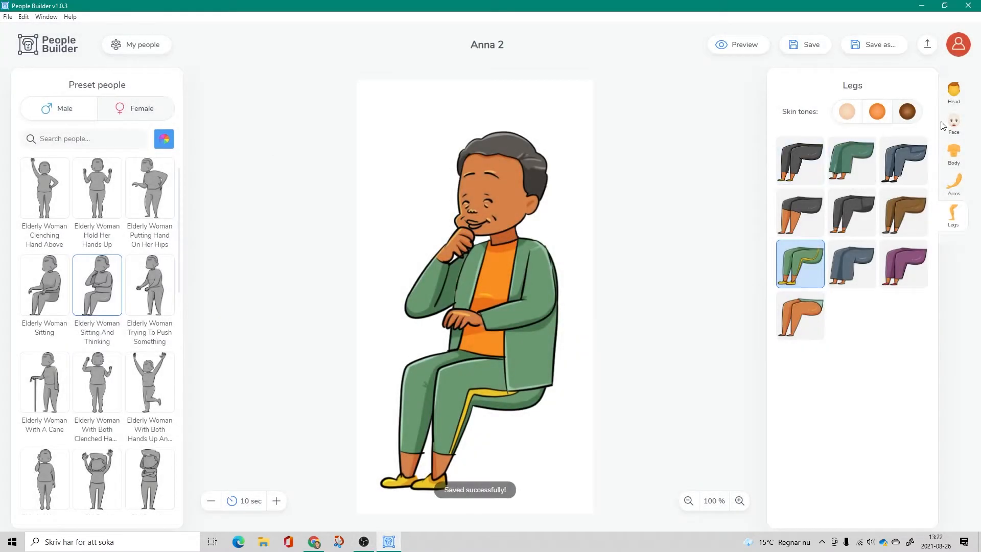
- Try the crying and laughing faces on the copy, apply the angry frowning face and save the character
click(953, 122)
click(861, 218)
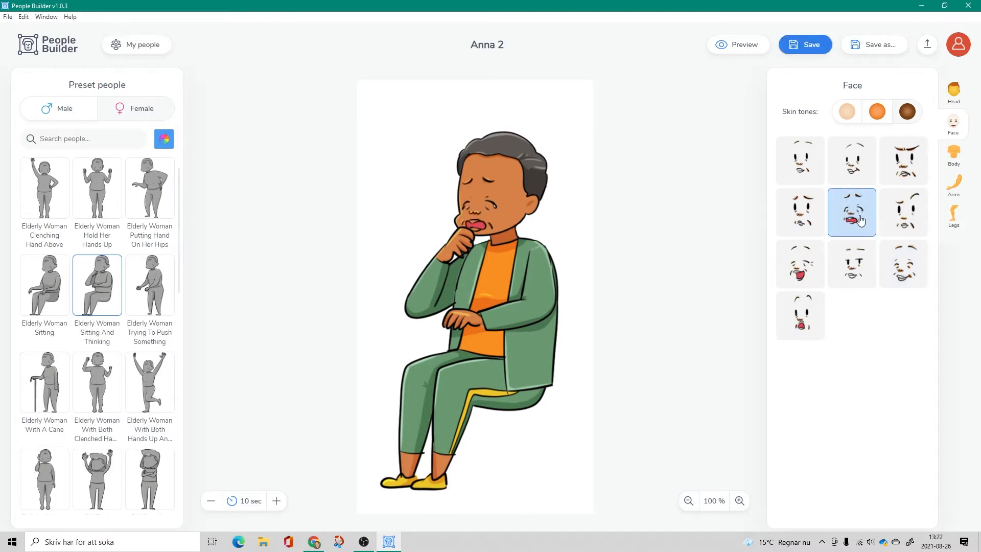
click(796, 268)
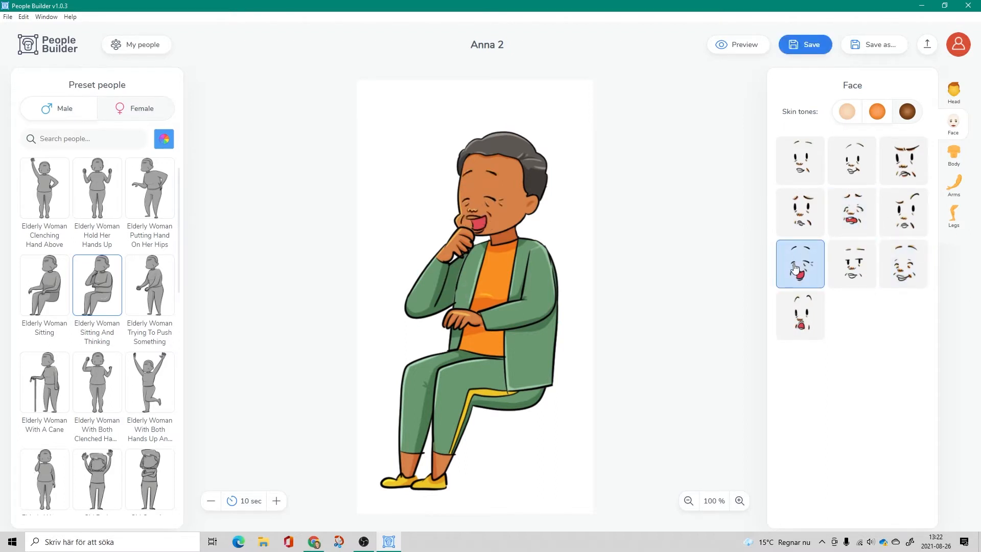
click(902, 160)
click(807, 47)
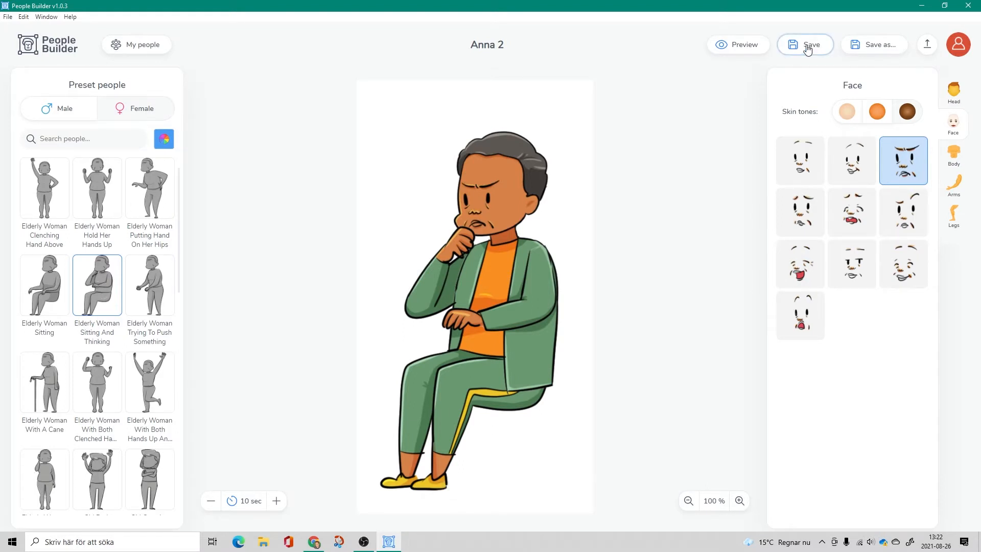
- Switch the character to the preset Elderly Woman Trying To Push Something, accepting that customizations are discarded
click(150, 282)
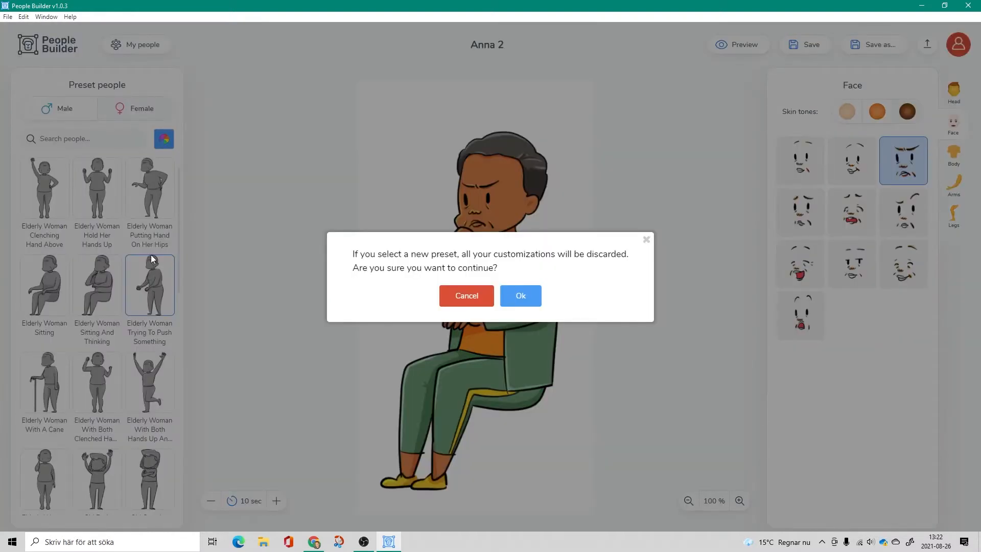
click(521, 299)
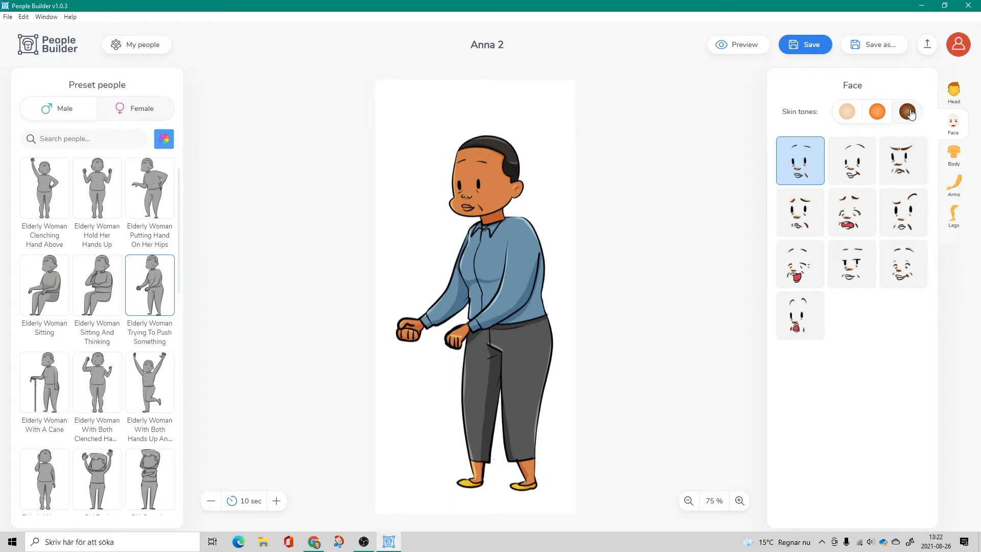
- Give the standing woman short grey hair and the sceptical face with one raised eyebrow
click(955, 94)
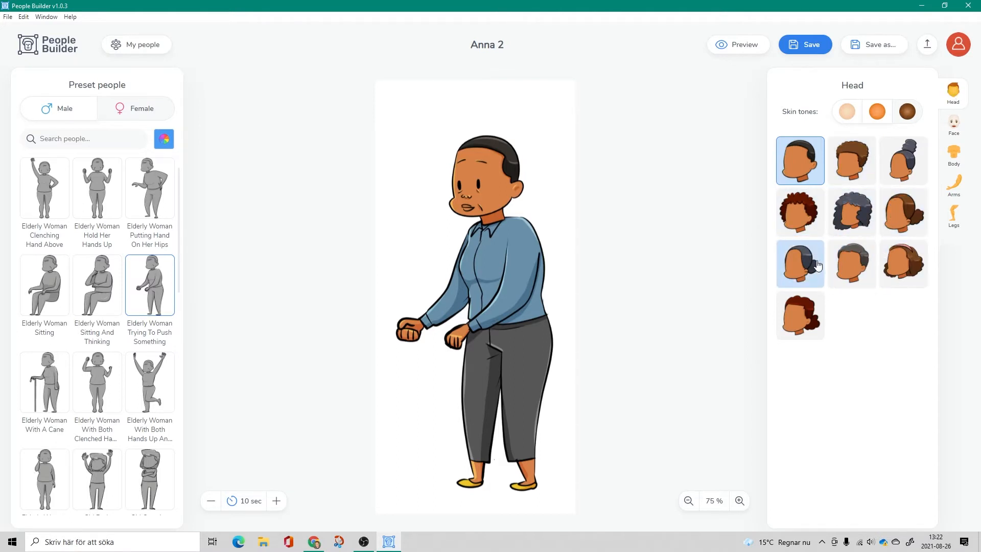
click(841, 265)
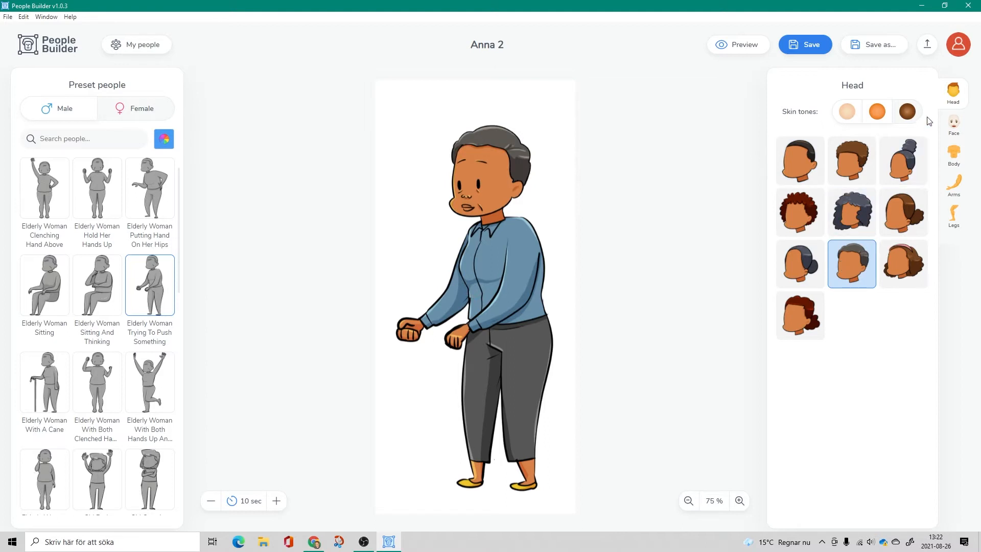
click(953, 125)
click(893, 224)
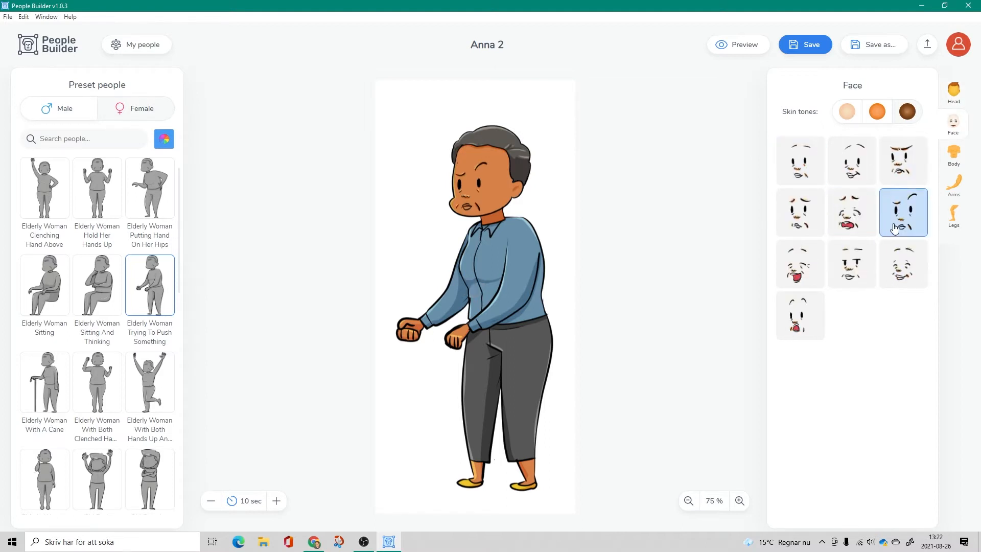
- Dress the elderly woman in the green cardigan over an orange top, with matching green sleeves and green trousers
click(954, 154)
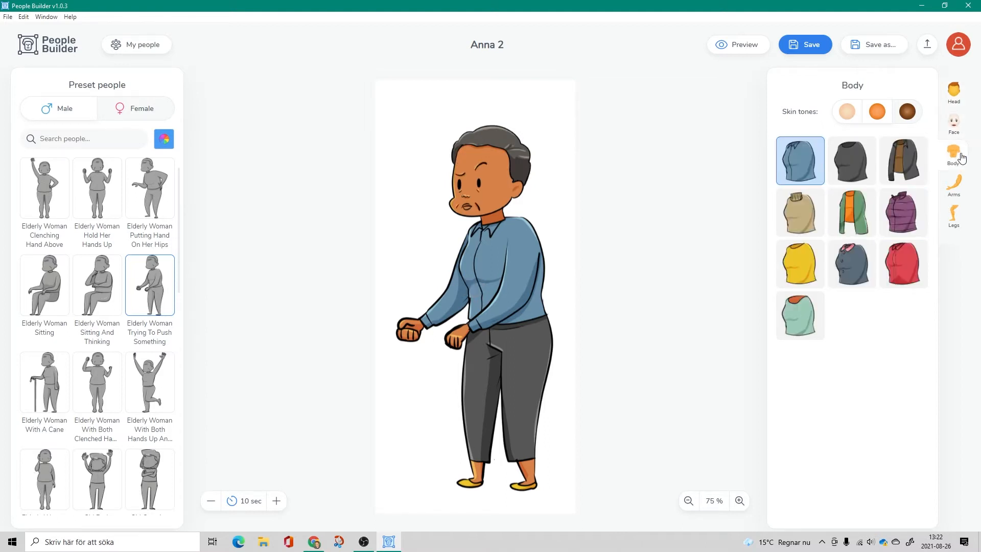
click(851, 212)
click(953, 185)
click(851, 212)
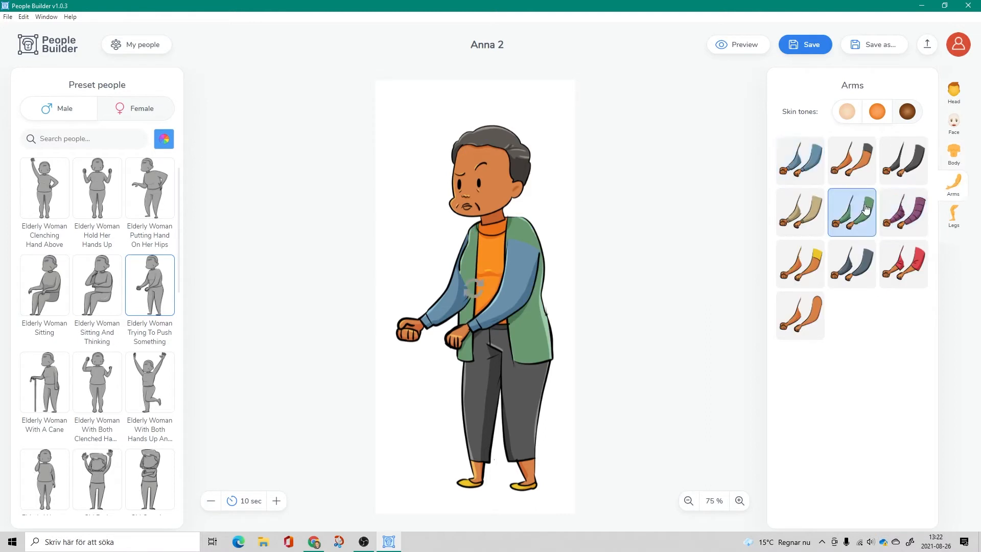
click(950, 214)
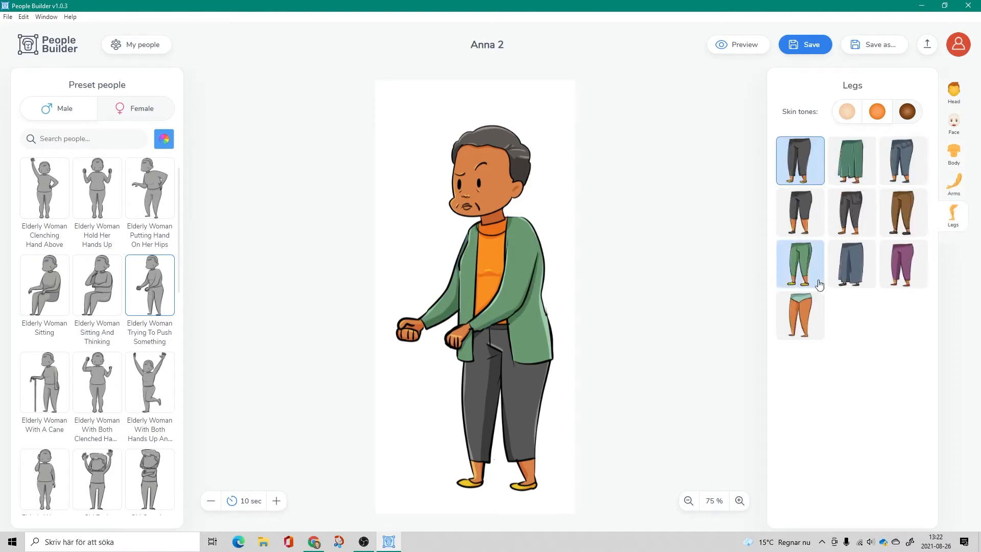
click(800, 264)
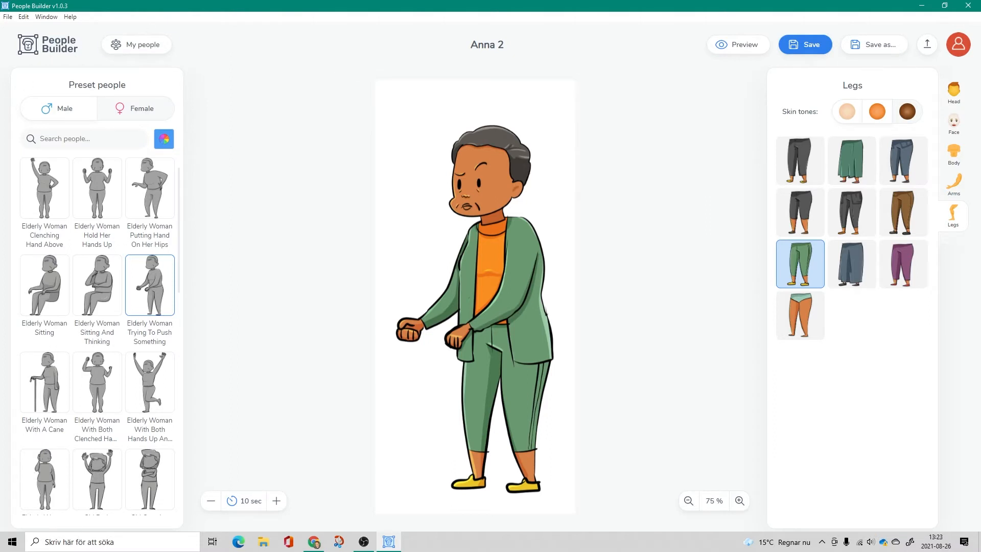
- Switch the character to the male preset Man Call Using Cellphone, accepting that customizations are discarded
click(55, 112)
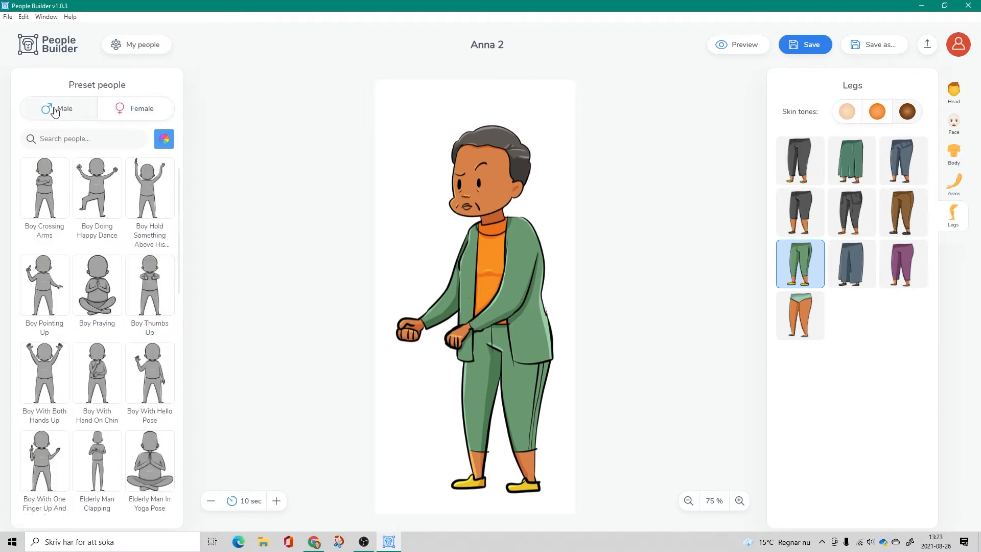
scroll(83, 363, down, 10)
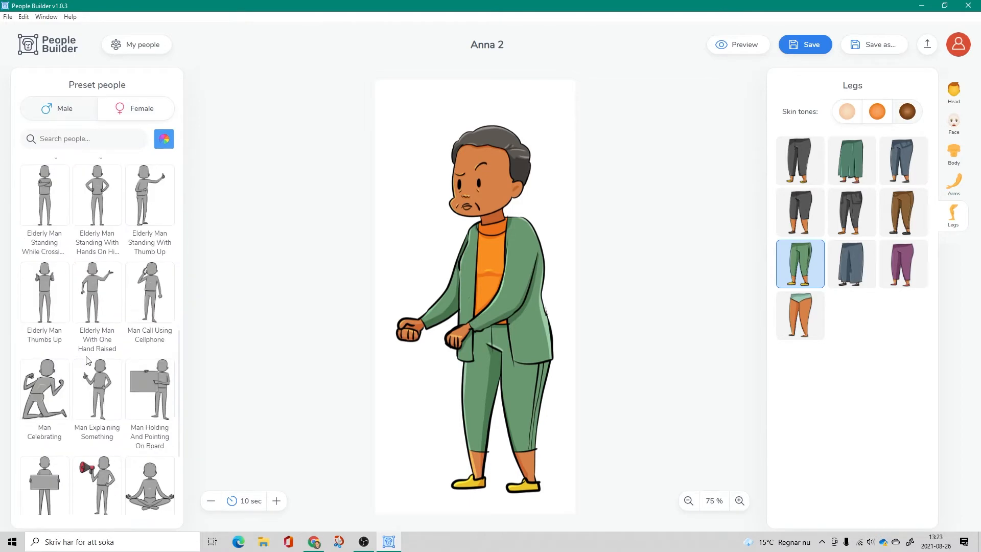
click(156, 280)
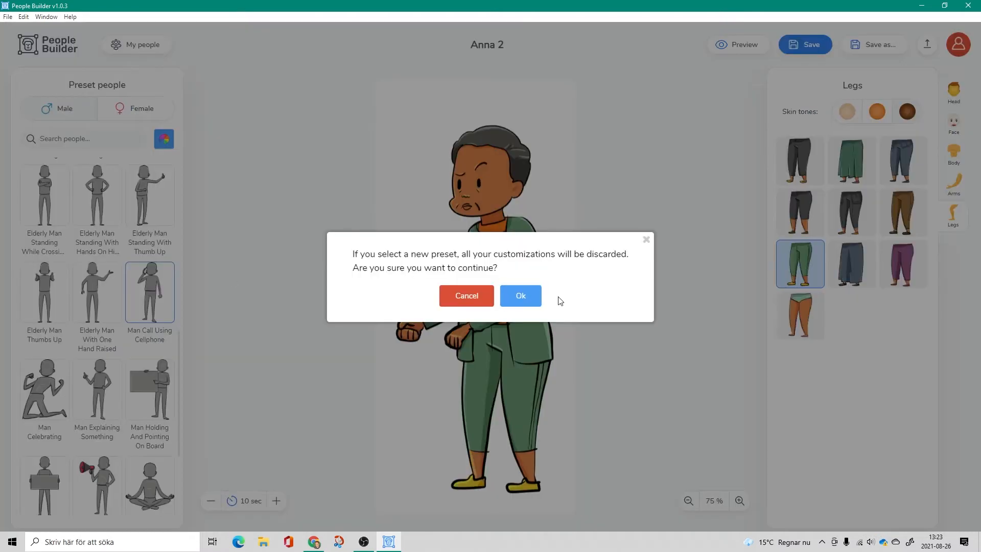
click(521, 296)
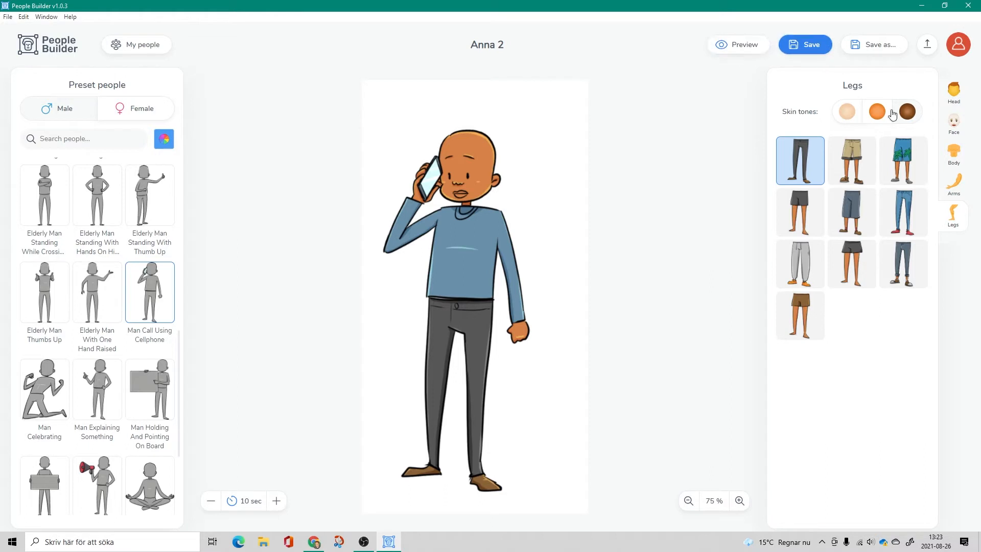
- Give the man on the phone the dark red curly updo and the laughing face with closed eyes
click(954, 93)
click(907, 175)
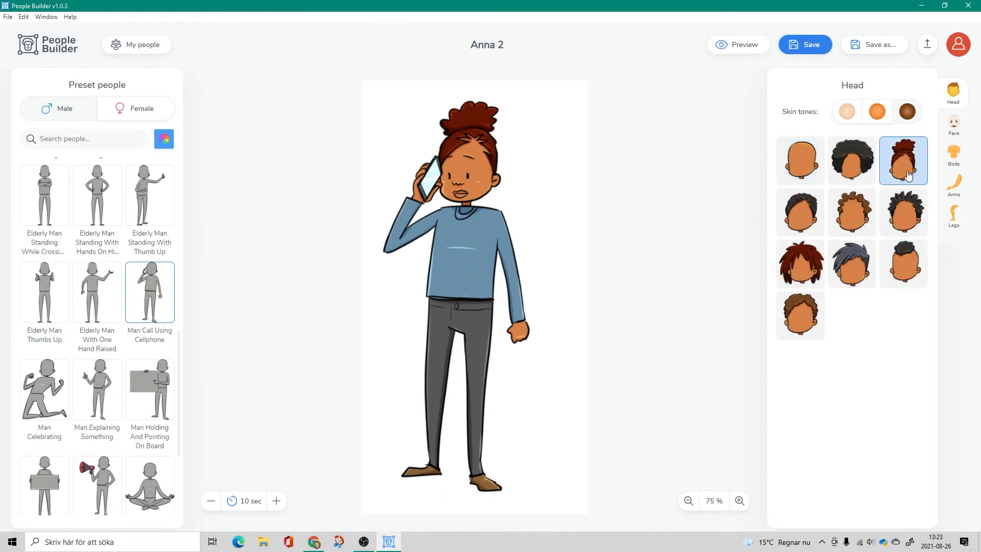
click(955, 125)
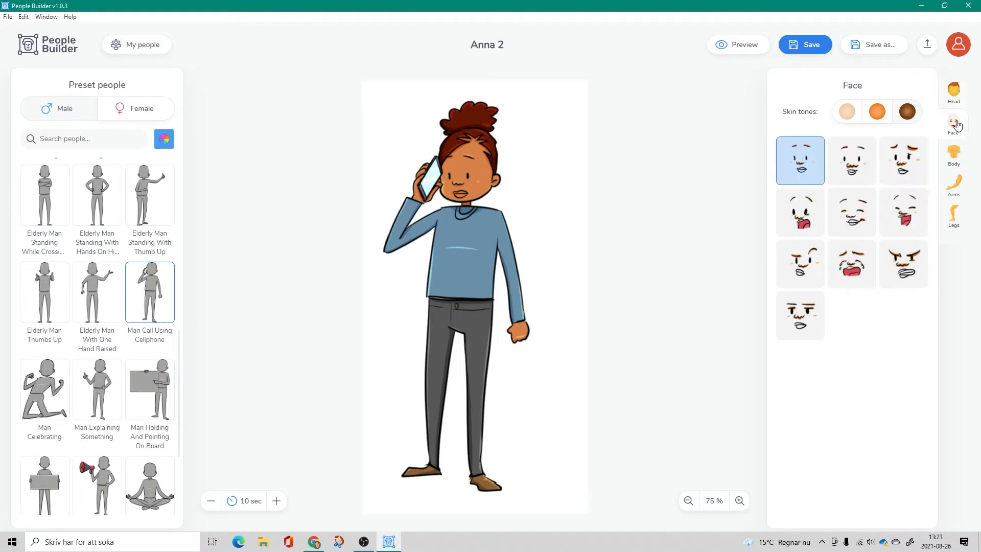
click(902, 233)
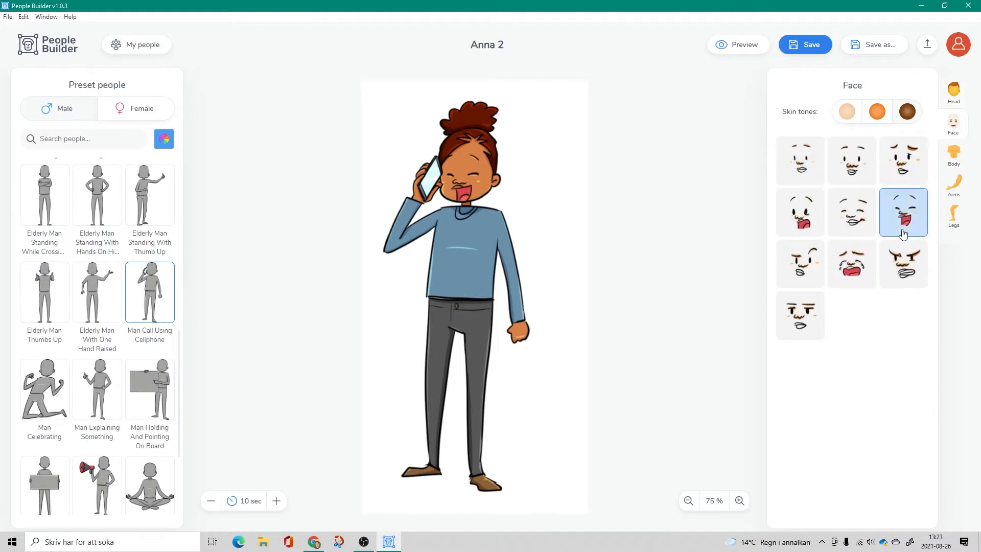
- Apply the brown collared shirt, try the briefcase and red folder arms, and choose the floral-sleeved arms holding a paper roll
click(954, 156)
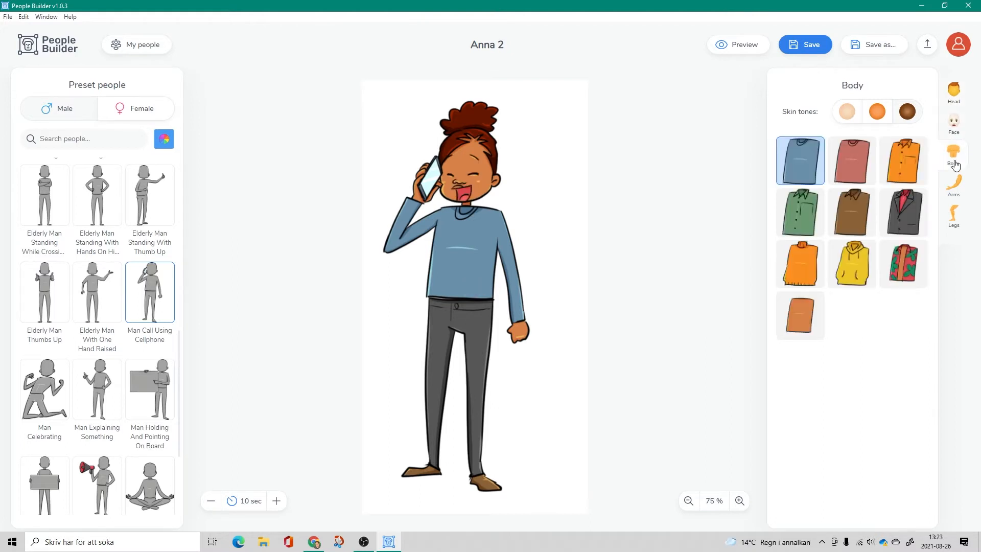
click(854, 223)
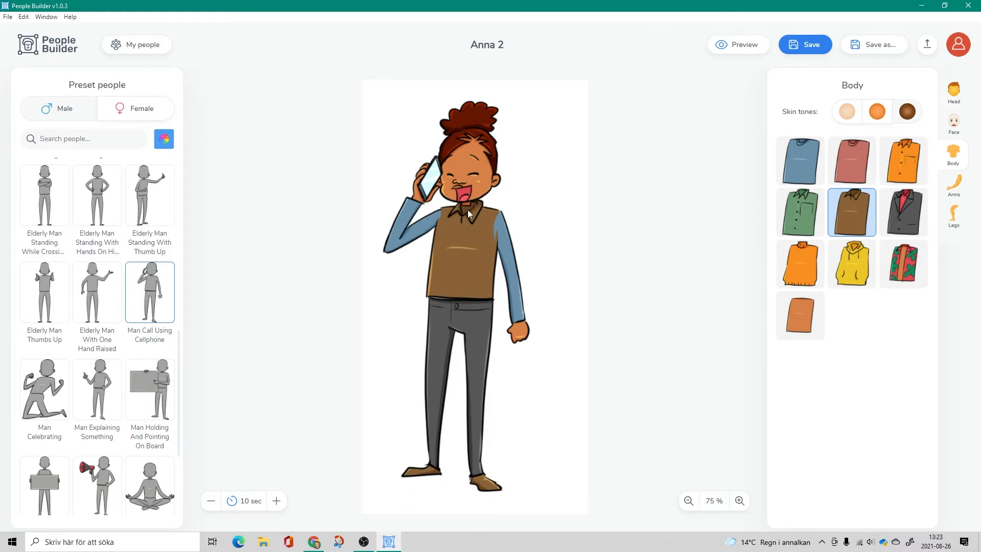
click(954, 186)
click(847, 225)
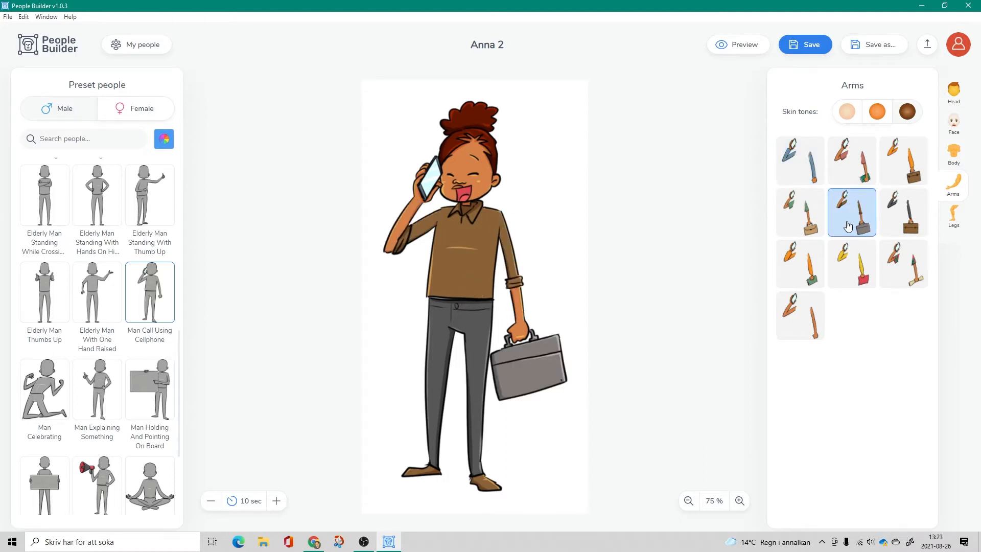
click(845, 265)
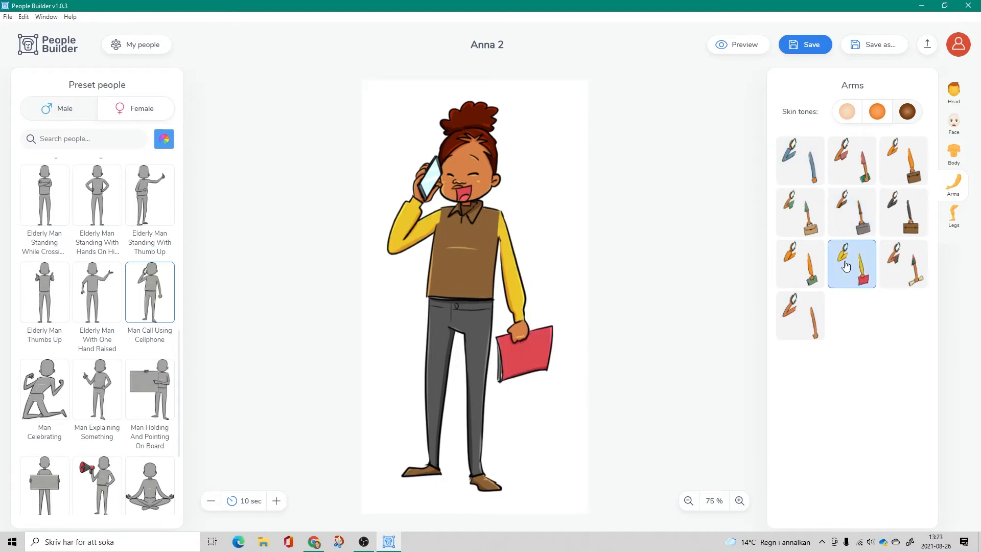
click(904, 261)
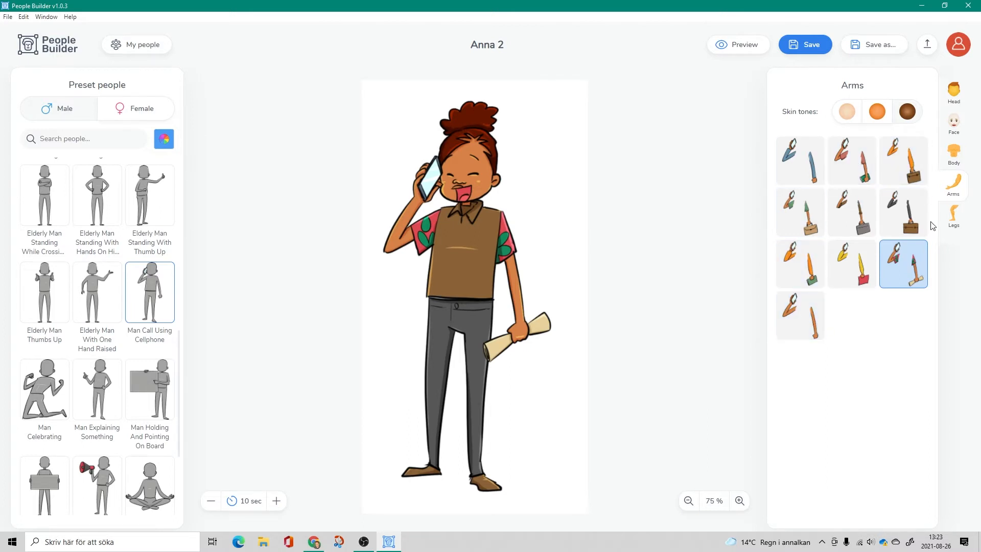
- Try the cuffed grey-blue trousers, then dress the character in blue palm-print shorts and the open red floral shirt
click(953, 218)
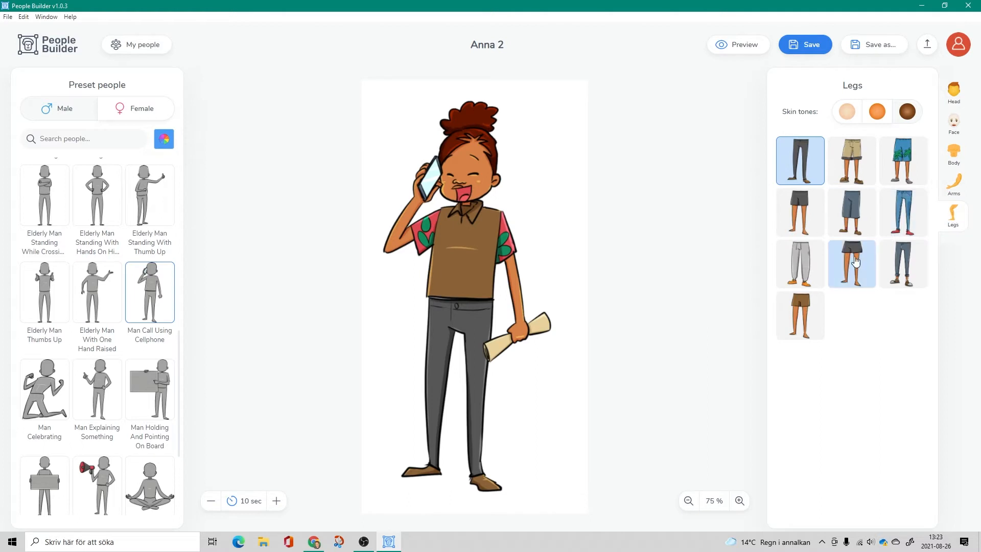
click(900, 271)
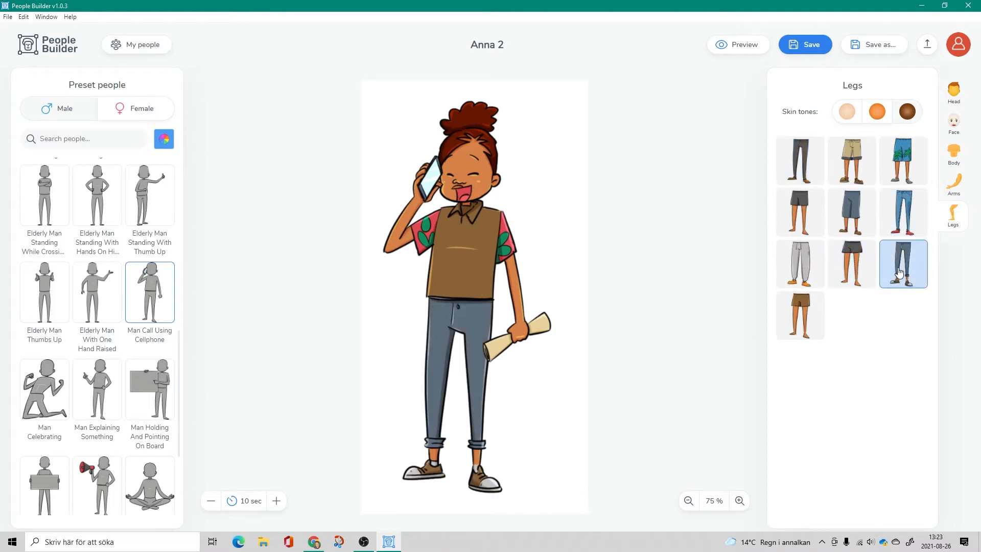
click(903, 159)
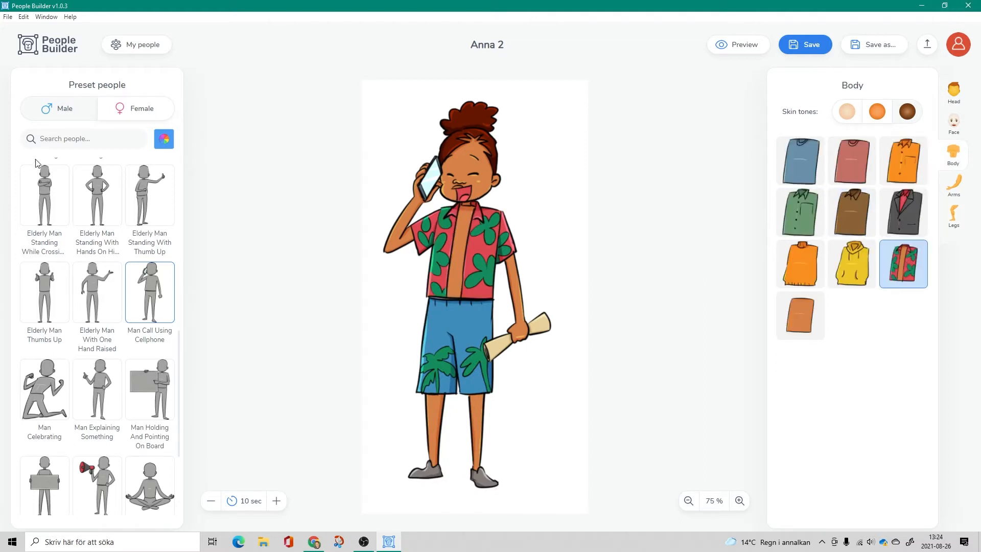
- Look through the female preset poses, from the elderly women to the end of the collection
click(145, 118)
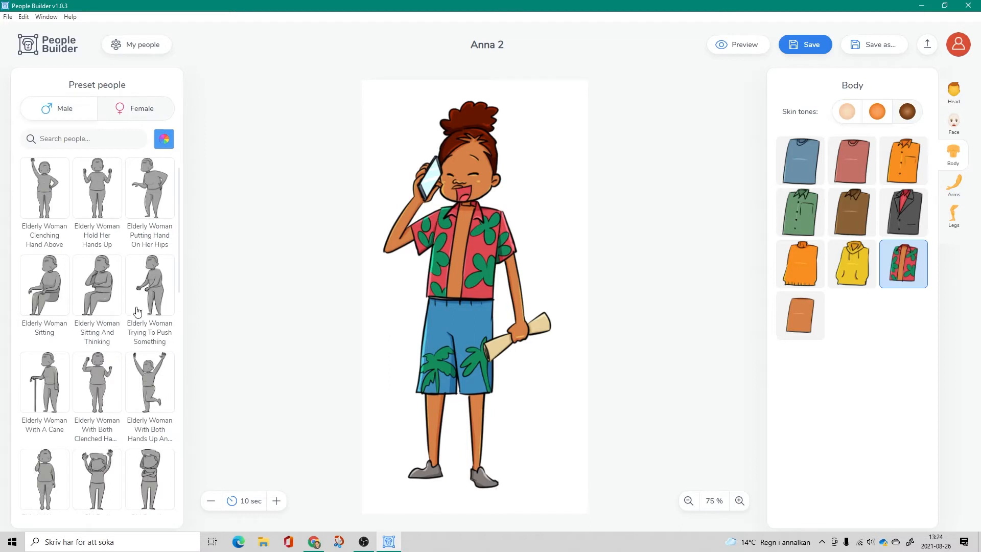
scroll(123, 386, down, 4)
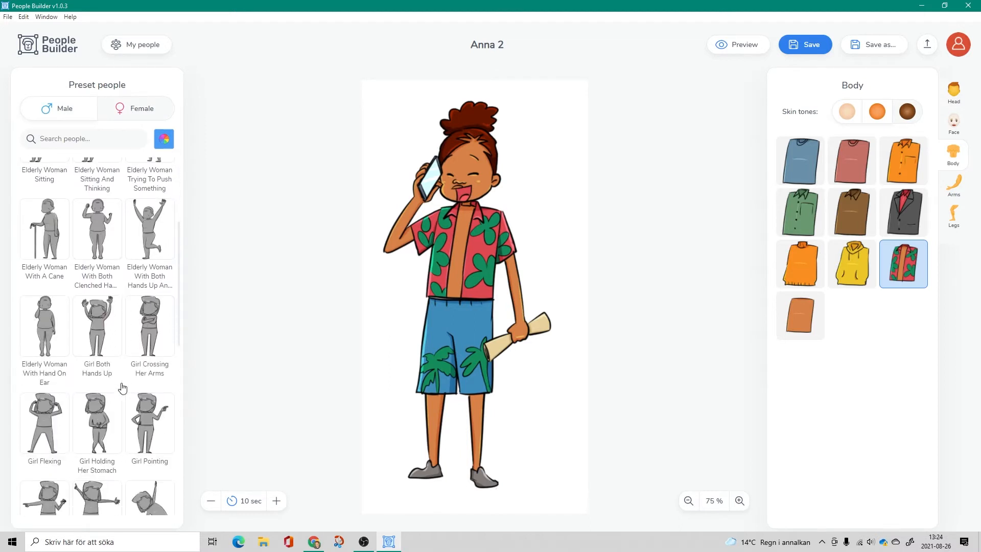
scroll(122, 387, down, 2)
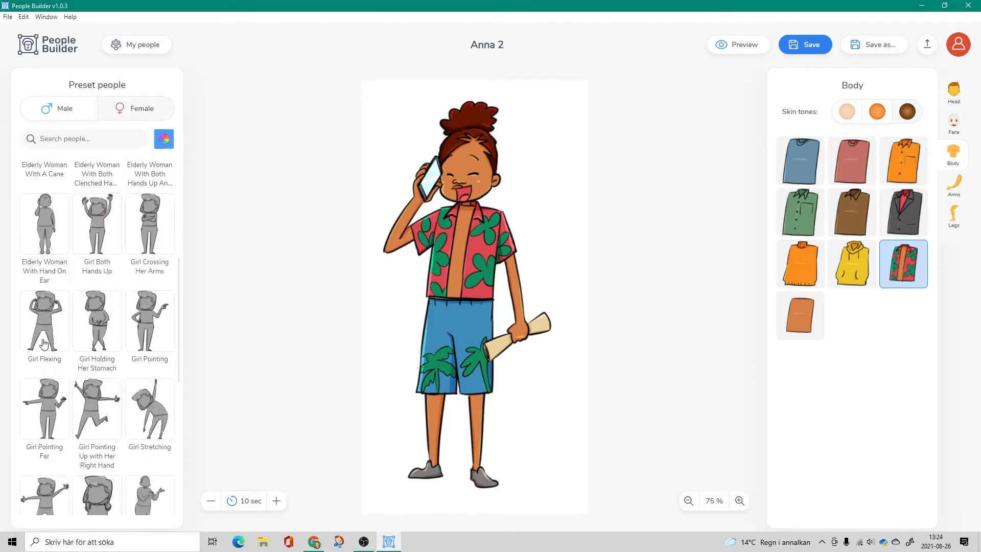
scroll(102, 236, down, 4)
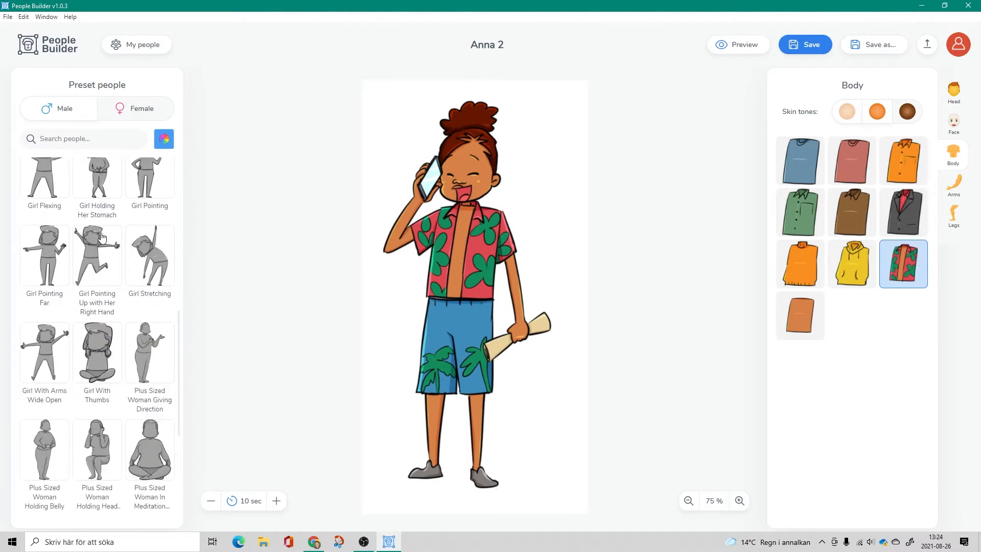
scroll(101, 237, down, 3)
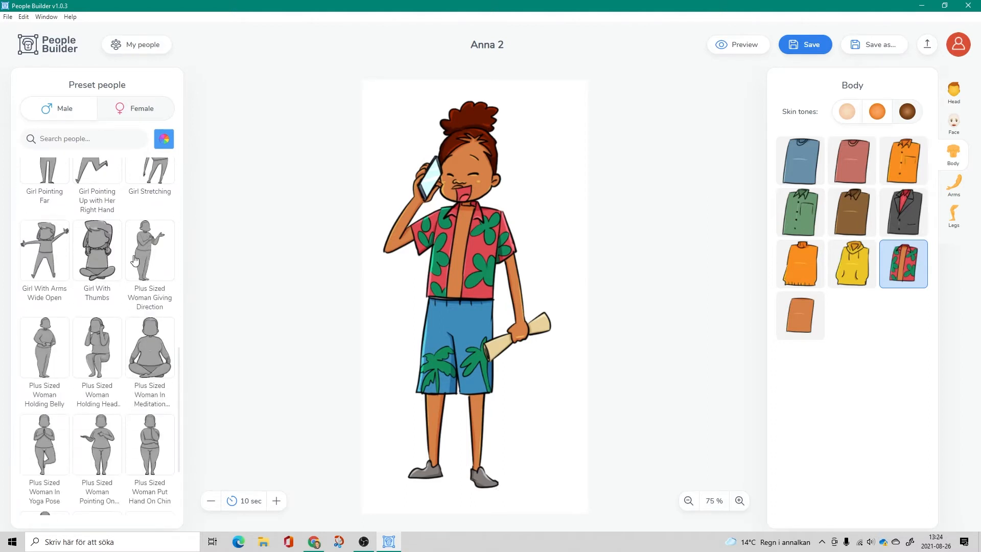
scroll(145, 246, down, 8)
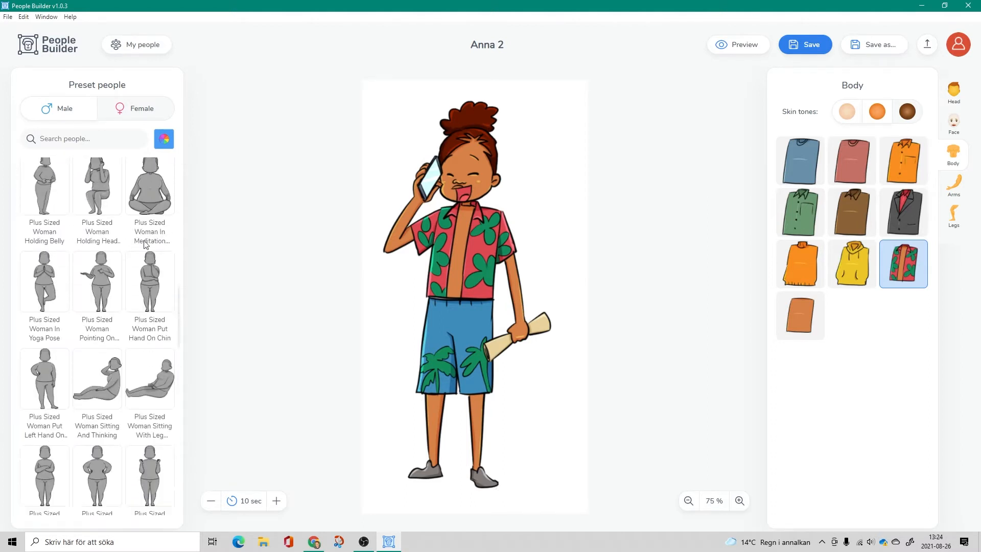
scroll(145, 246, down, 5)
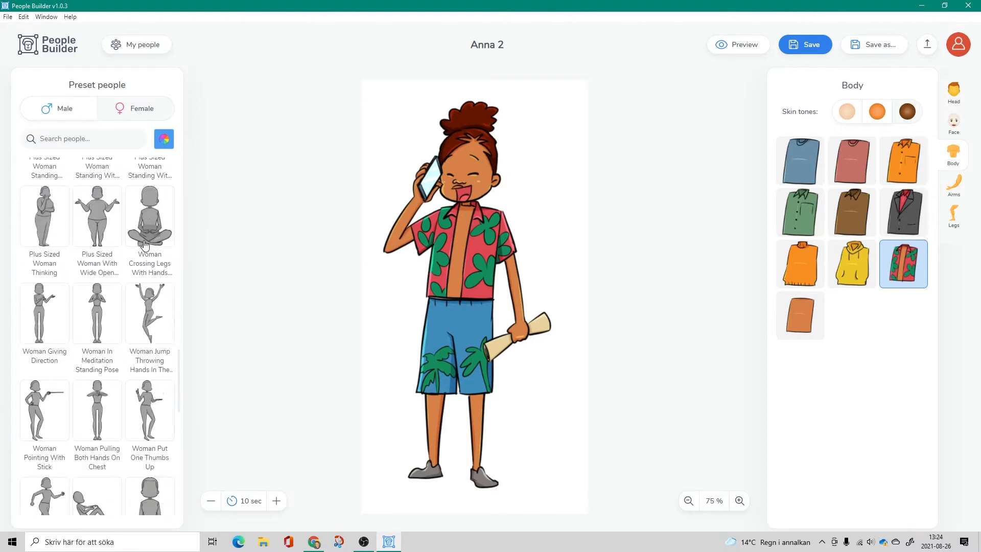
scroll(145, 245, down, 3)
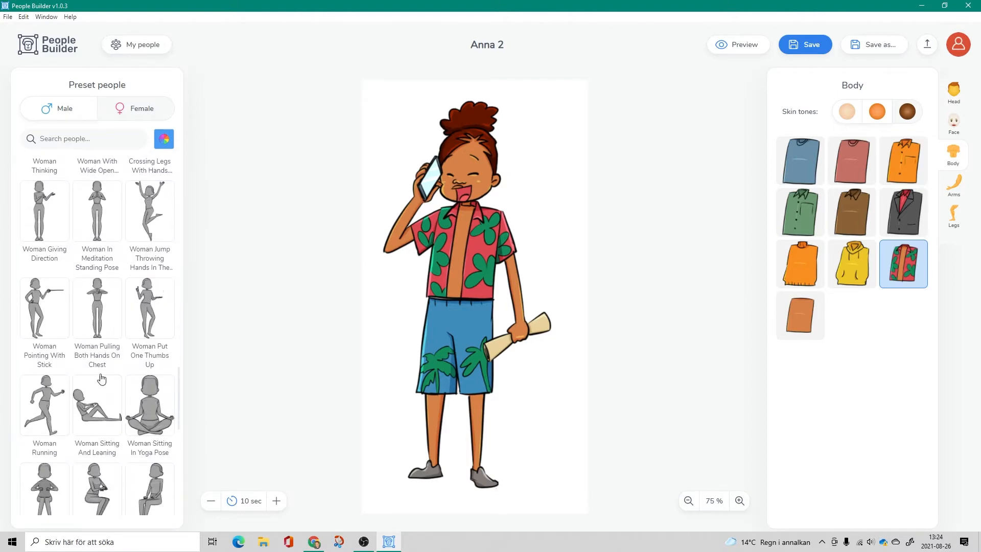
scroll(118, 367, down, 10)
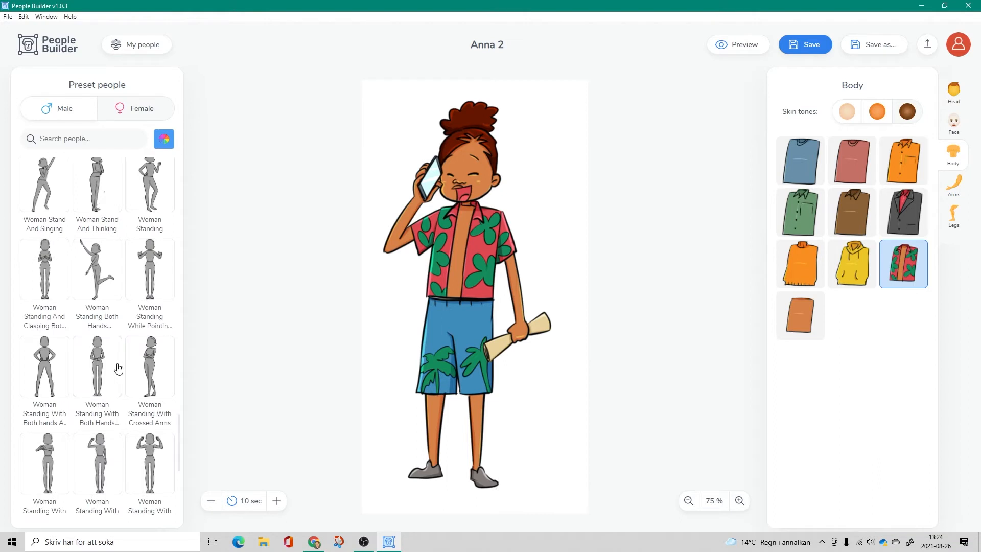
scroll(97, 368, down, 5)
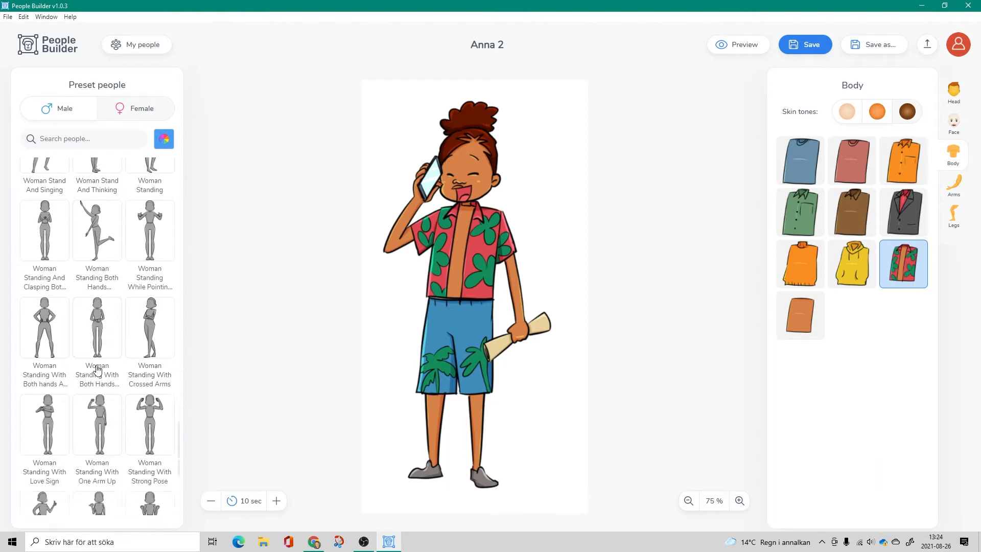
scroll(97, 367, down, 1)
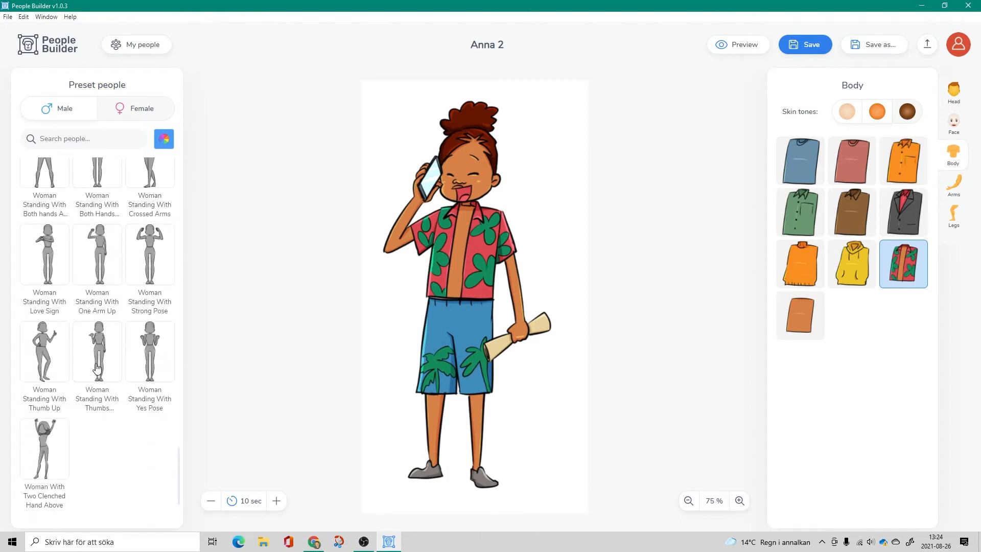
- Switch the character to the Plus Sized Woman Standing preset with crossed arms, accepting that customizations are discarded
scroll(97, 368, up, 8)
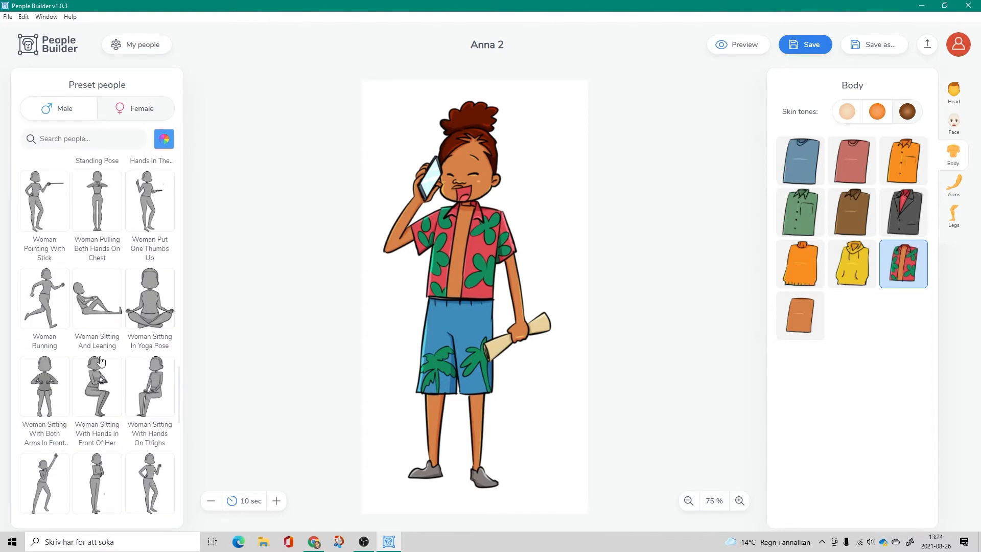
scroll(102, 347, up, 5)
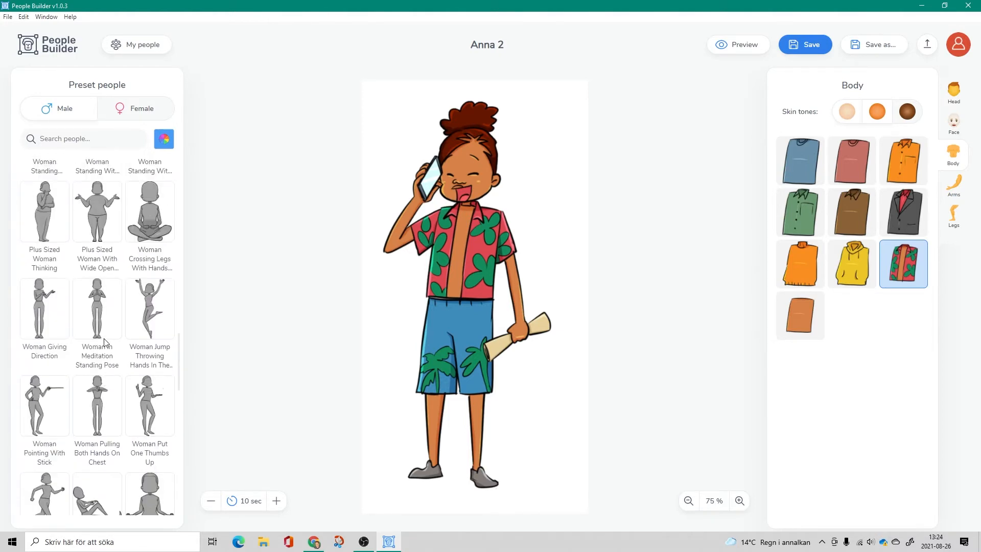
scroll(92, 340, up, 2)
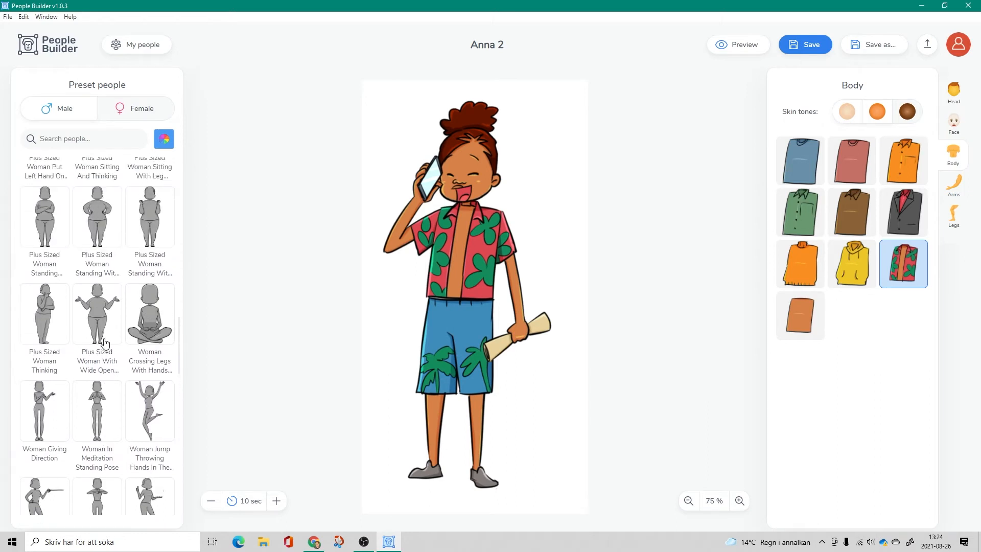
scroll(77, 337, up, 1)
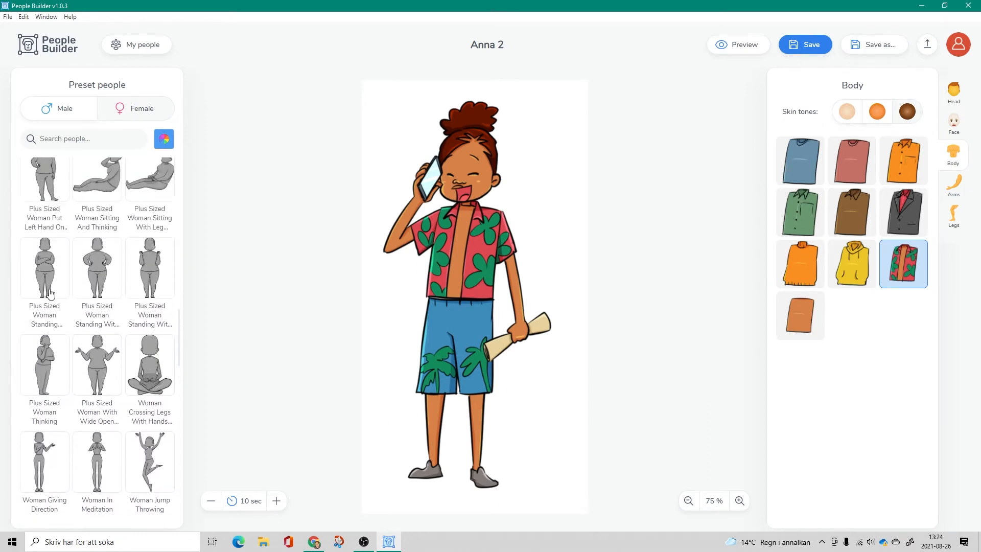
click(45, 262)
click(521, 294)
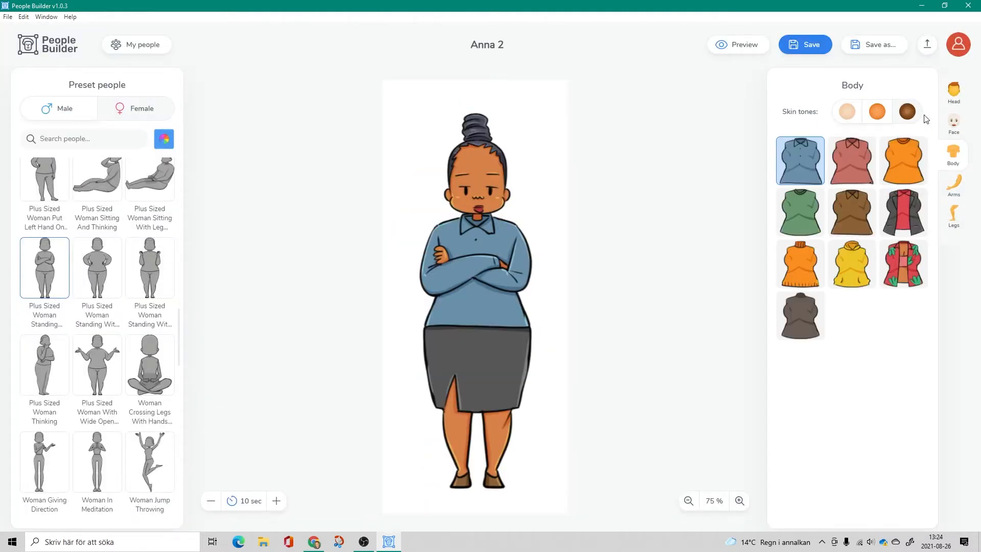
- Change the plus-sized woman's skin to the lightest tone, accepting discarded customizations, and give her the long dark red side-swept hair
click(847, 113)
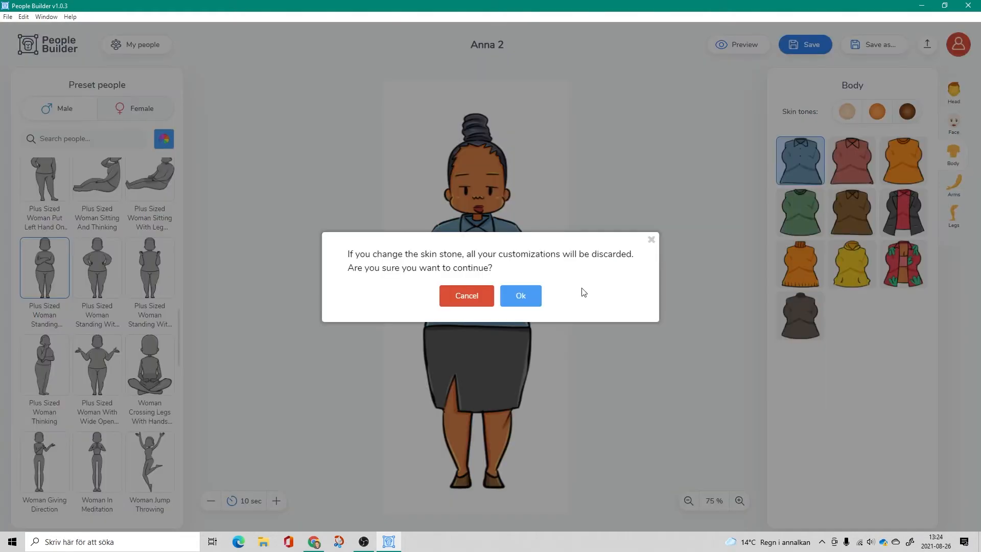
click(521, 295)
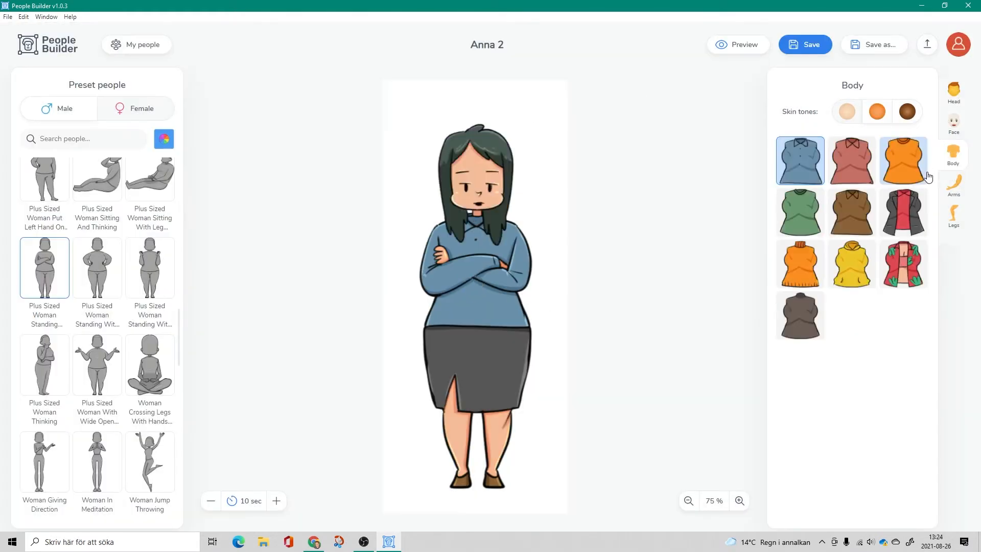
click(953, 134)
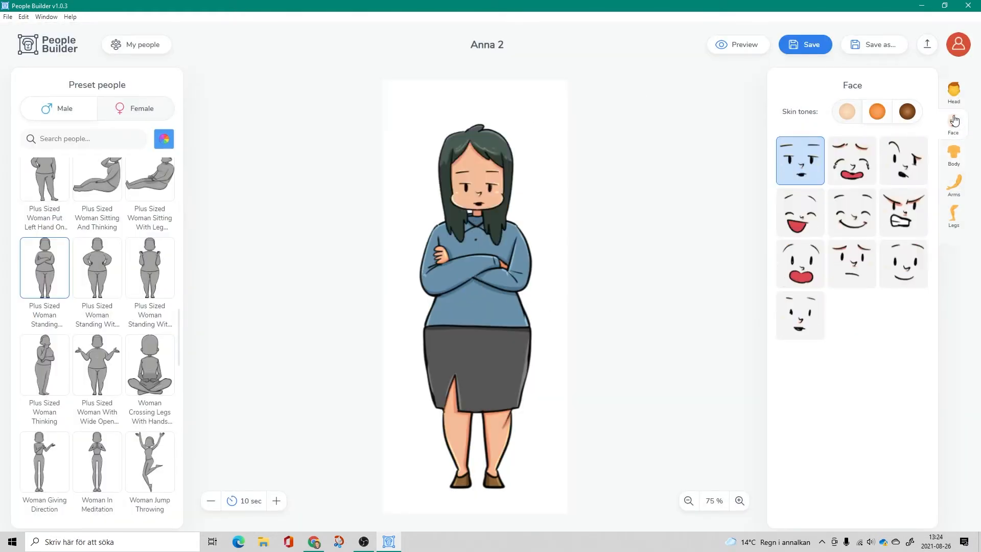
click(953, 91)
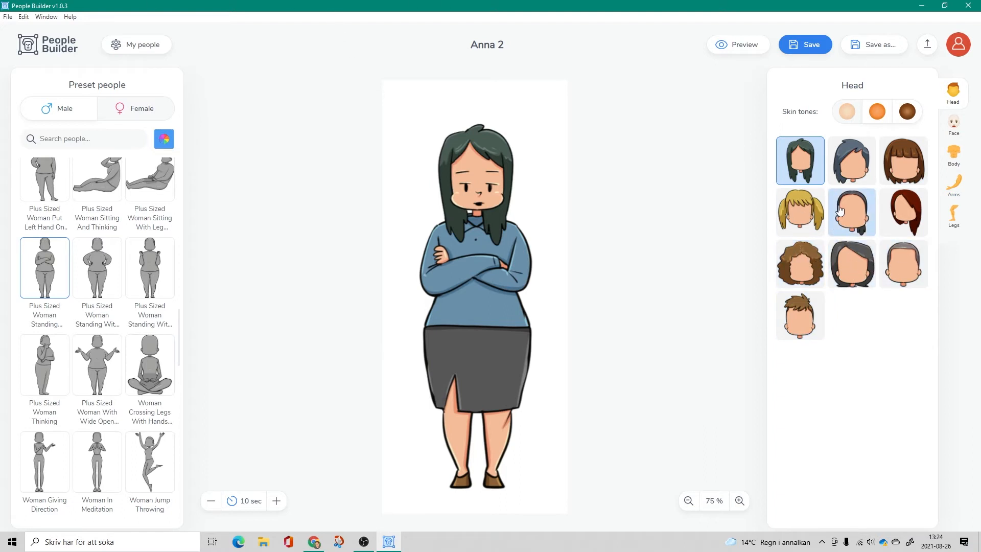
click(902, 215)
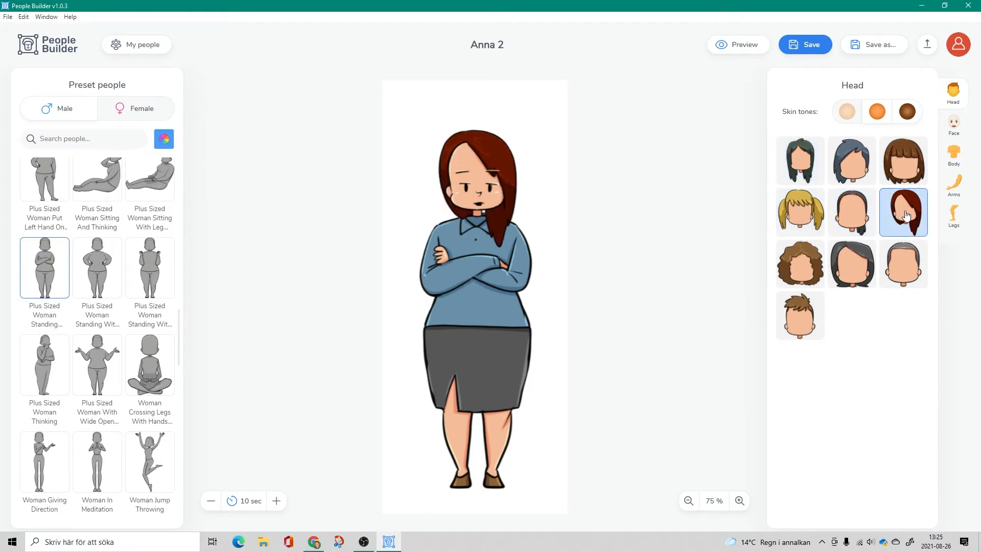
- Switch the character to the Plus Sized Woman Thinking preset, accepting discarded customizations, and save the changes while returning to the saved people
click(42, 356)
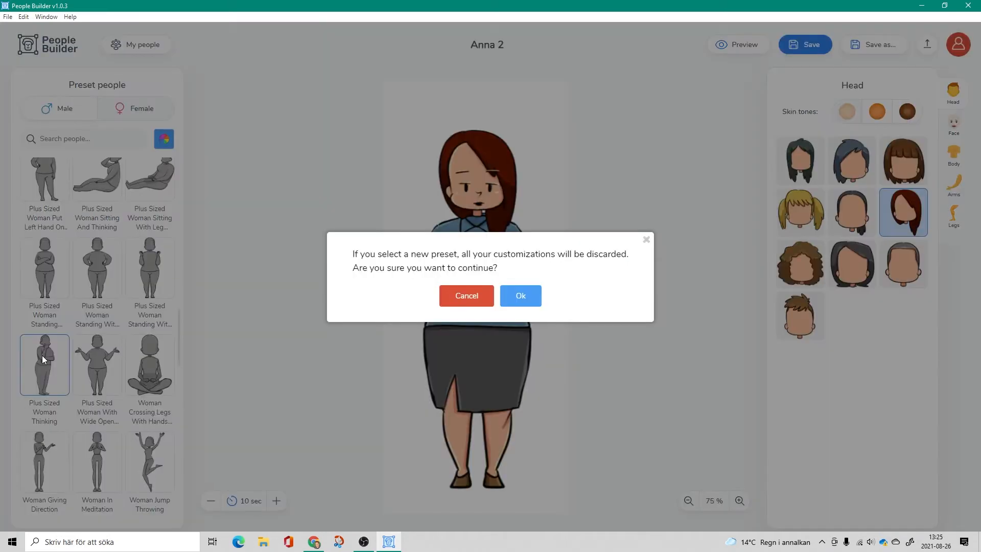
click(518, 300)
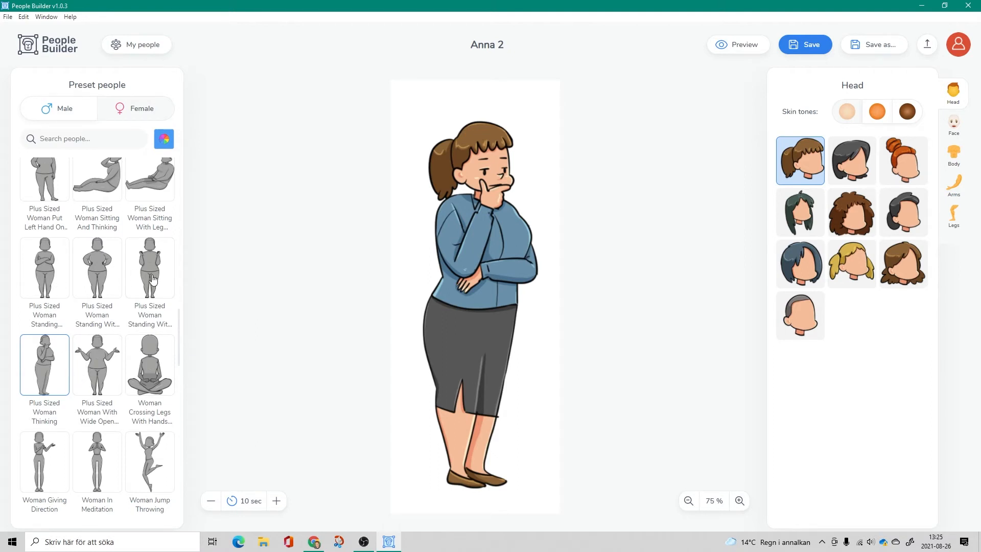
click(141, 48)
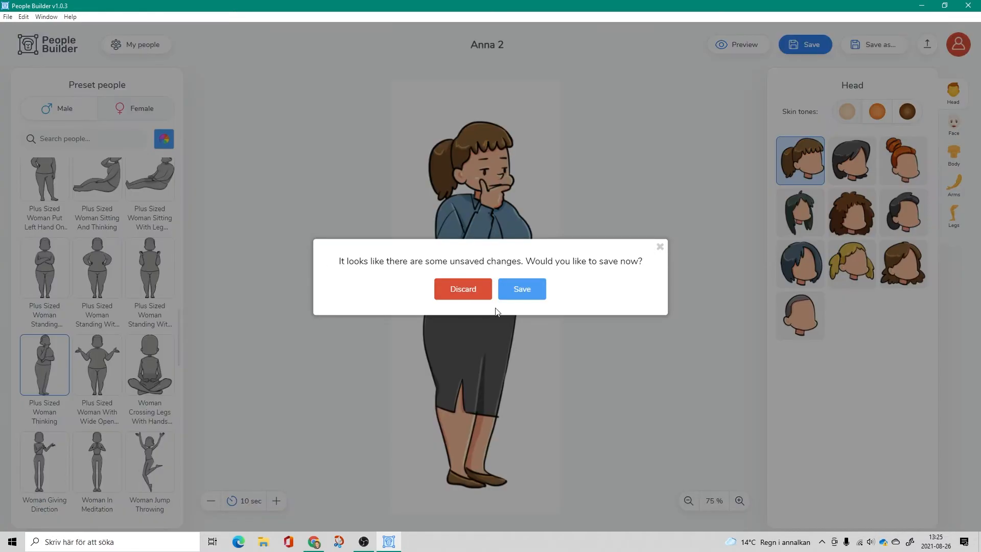
click(511, 289)
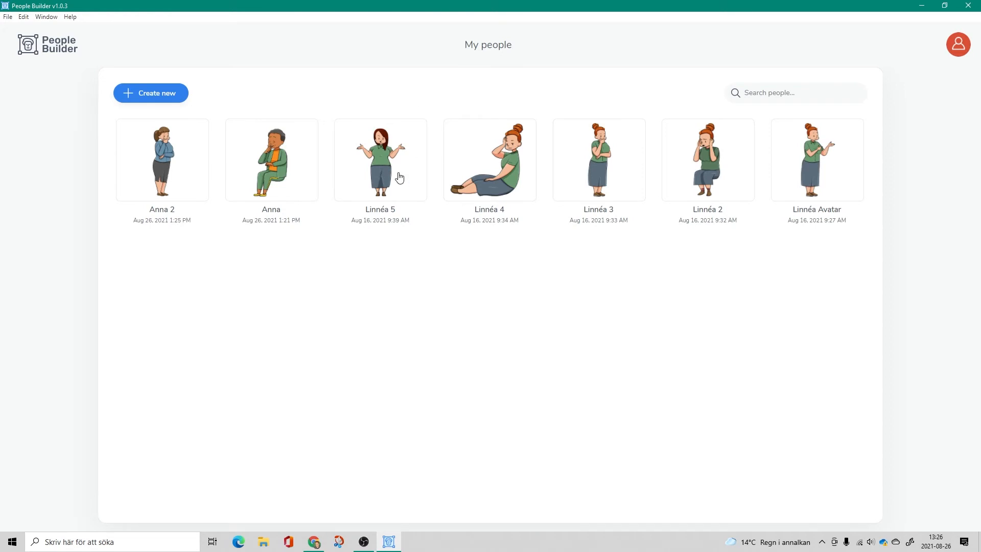
- Open the saved standing, thinking character with the red bun and long skirt, and export it in DAS format to the Pictures folder
right_click(605, 153)
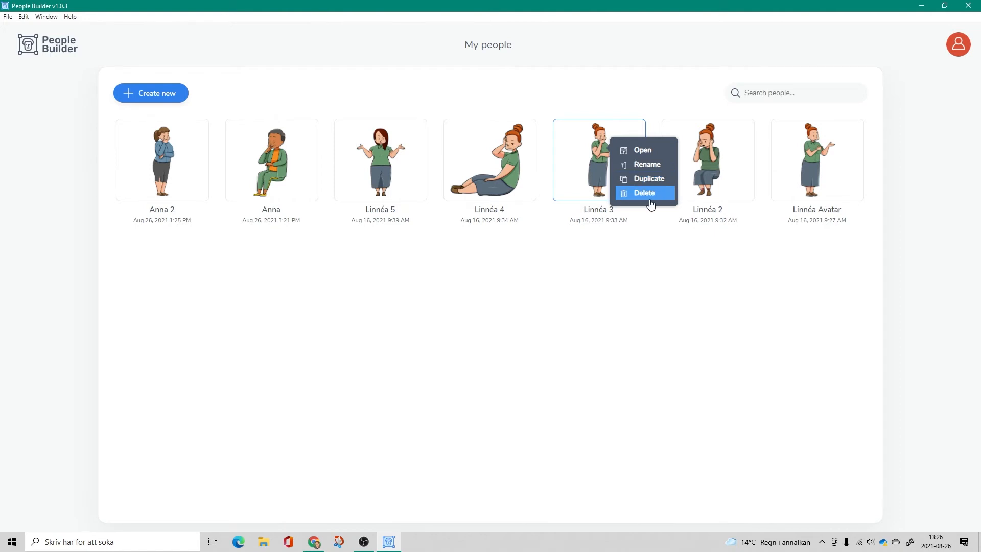
click(637, 149)
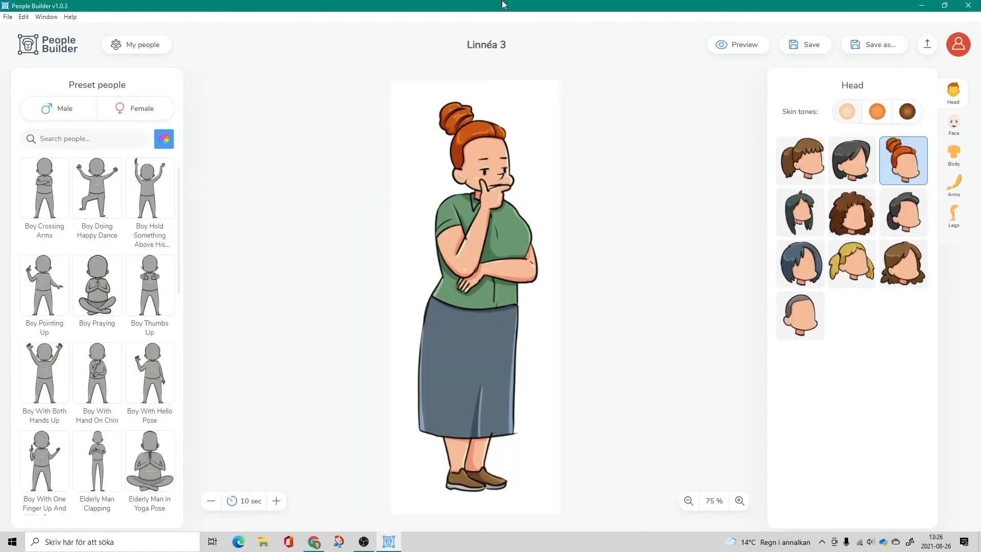
click(928, 45)
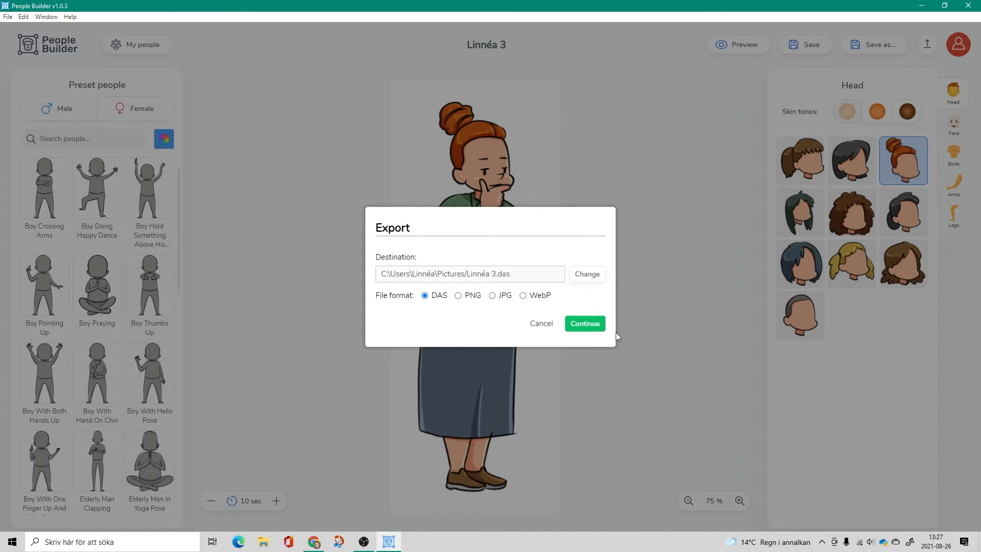
click(595, 324)
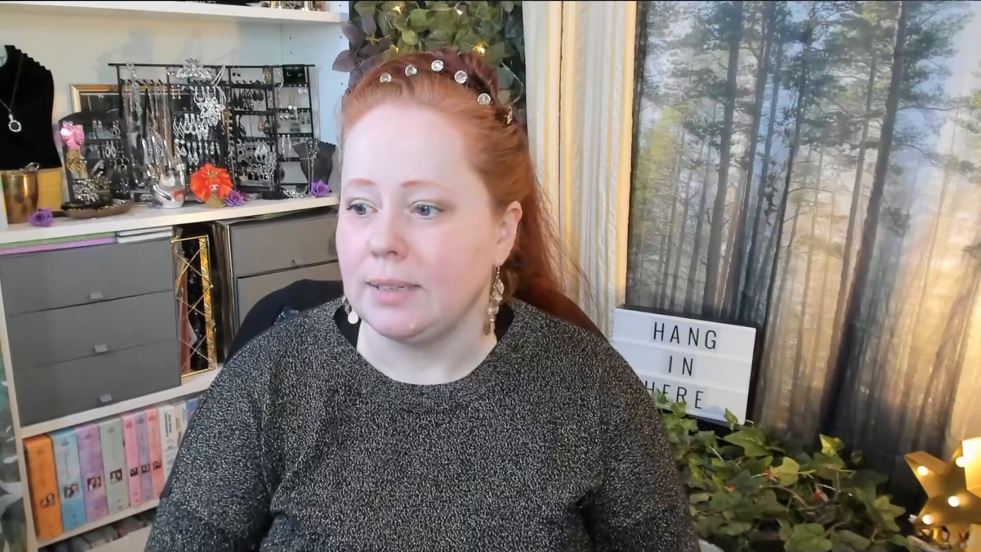